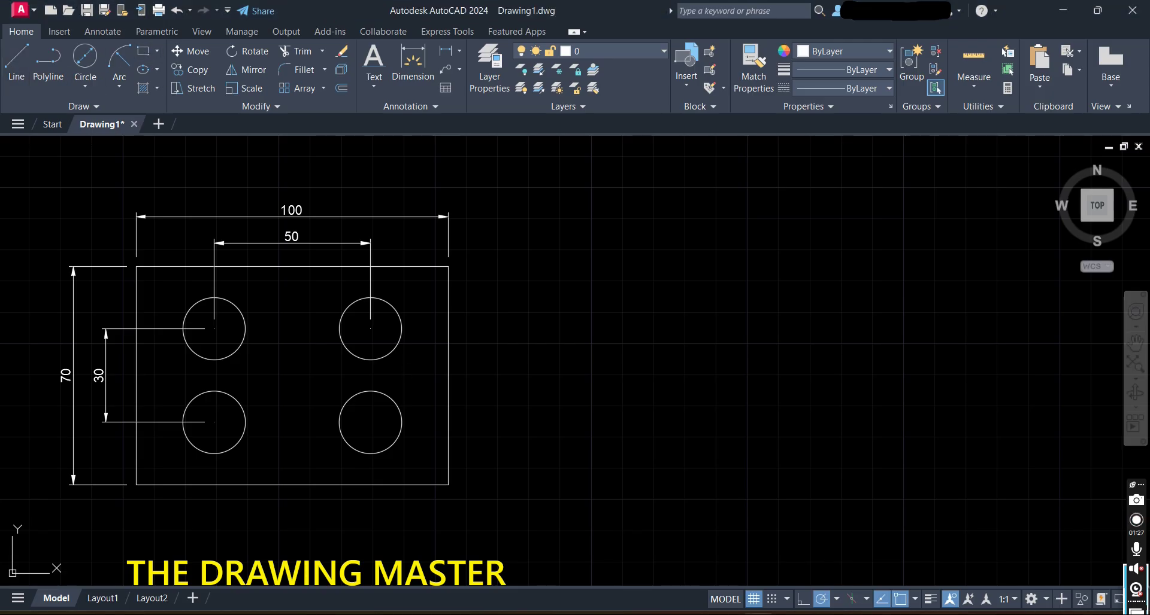
- Draw a rectangle 100 wide and 70 high beside the dimensioned plate, with its base level with the plate's lower edge
left_click(157, 52)
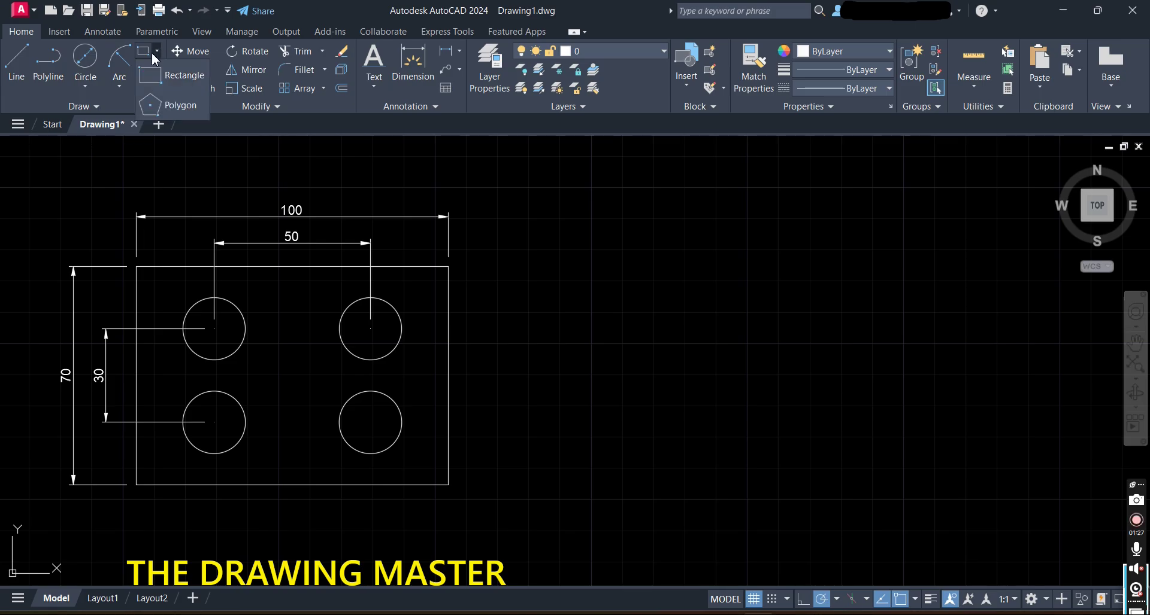
left_click(180, 75)
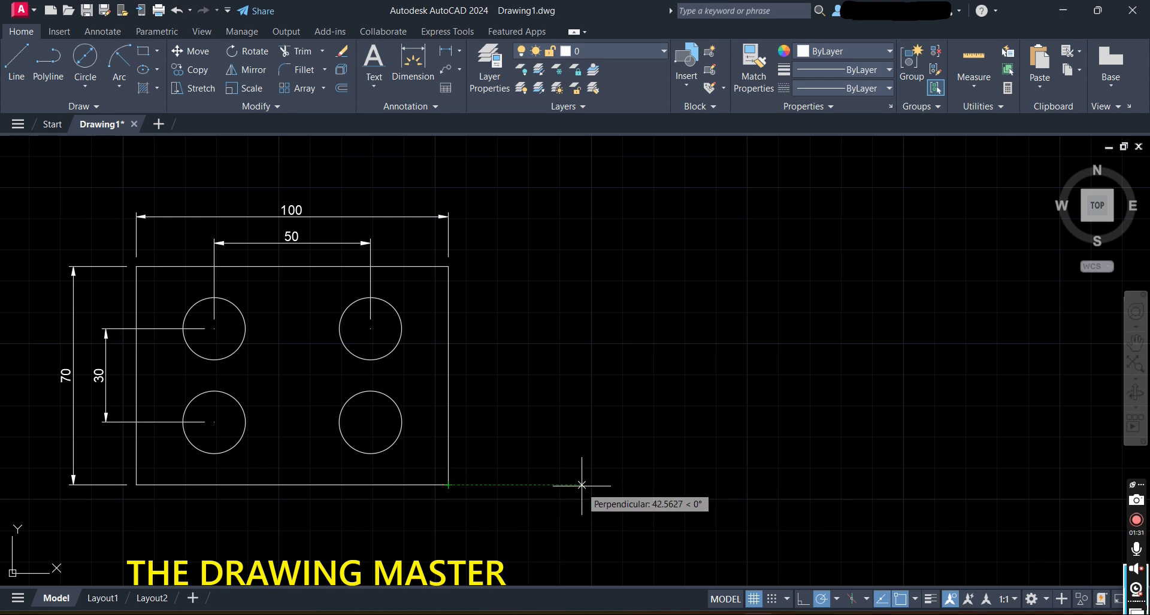
left_click(563, 484)
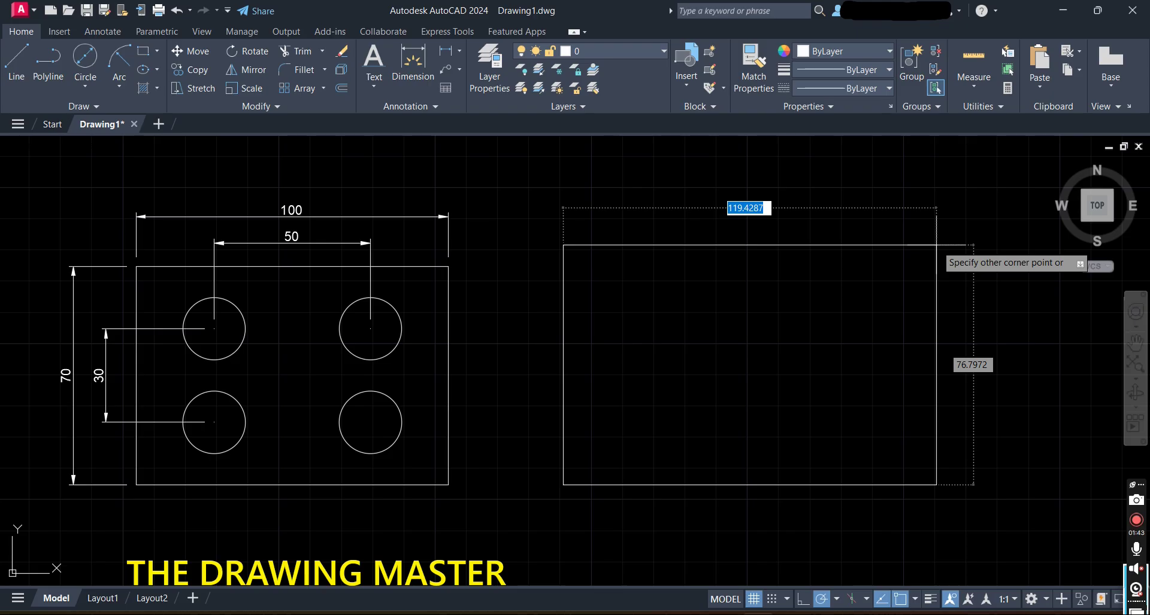
type("100")
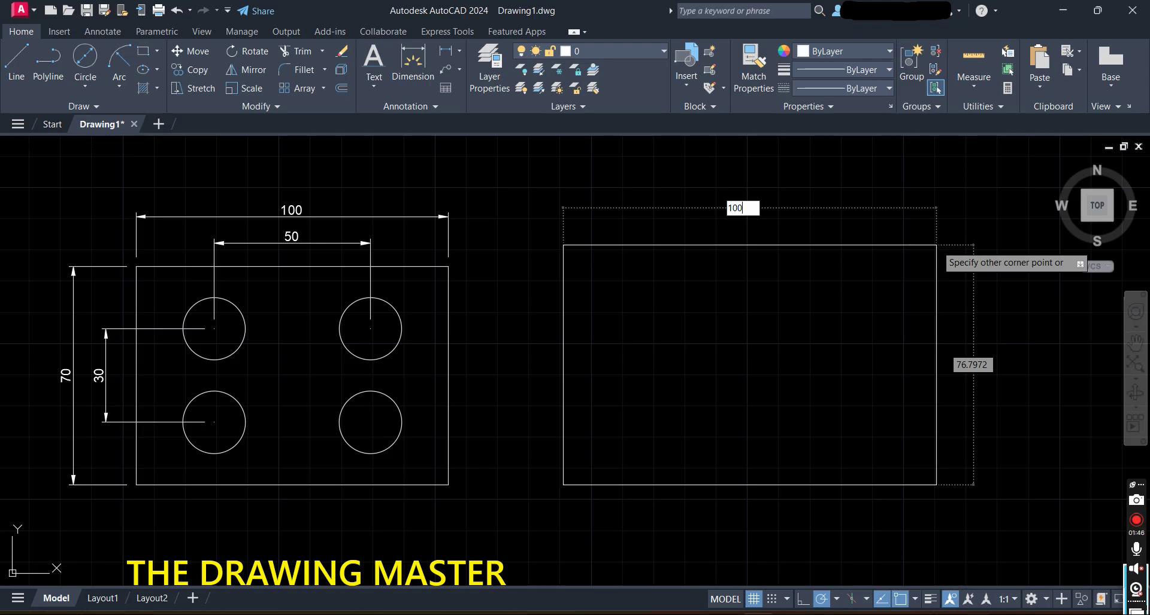
key("Tab")
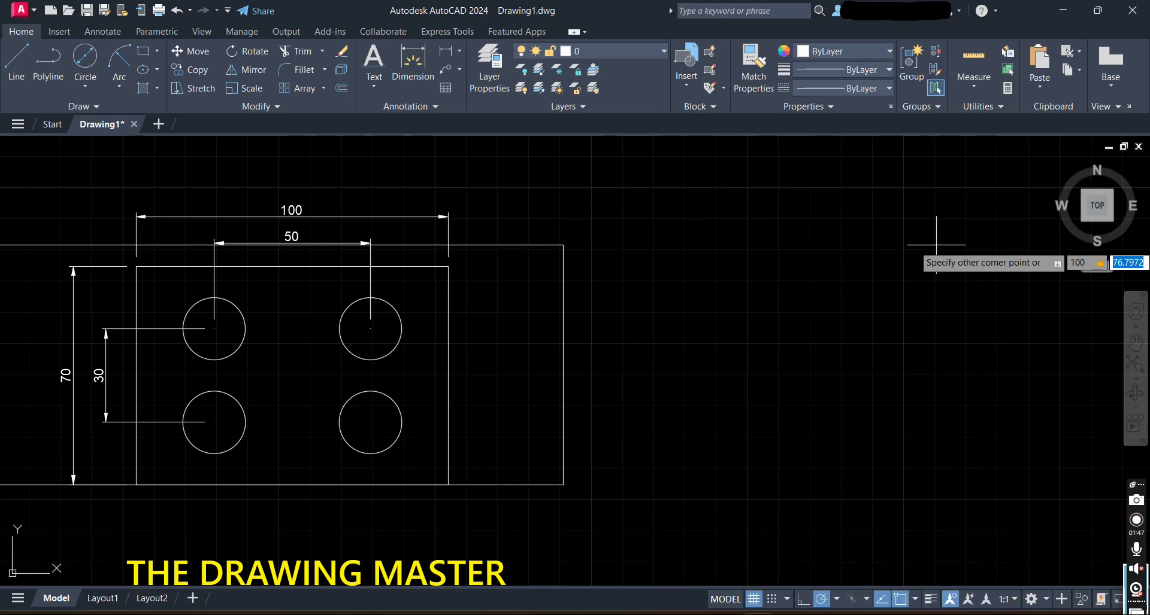
type("70")
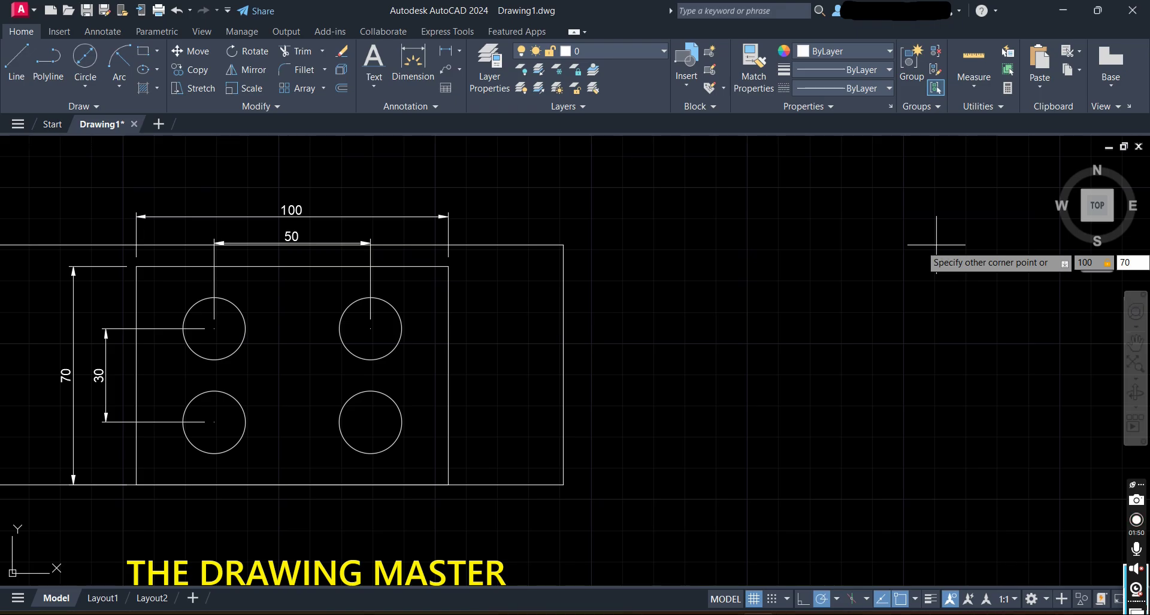
key("Return")
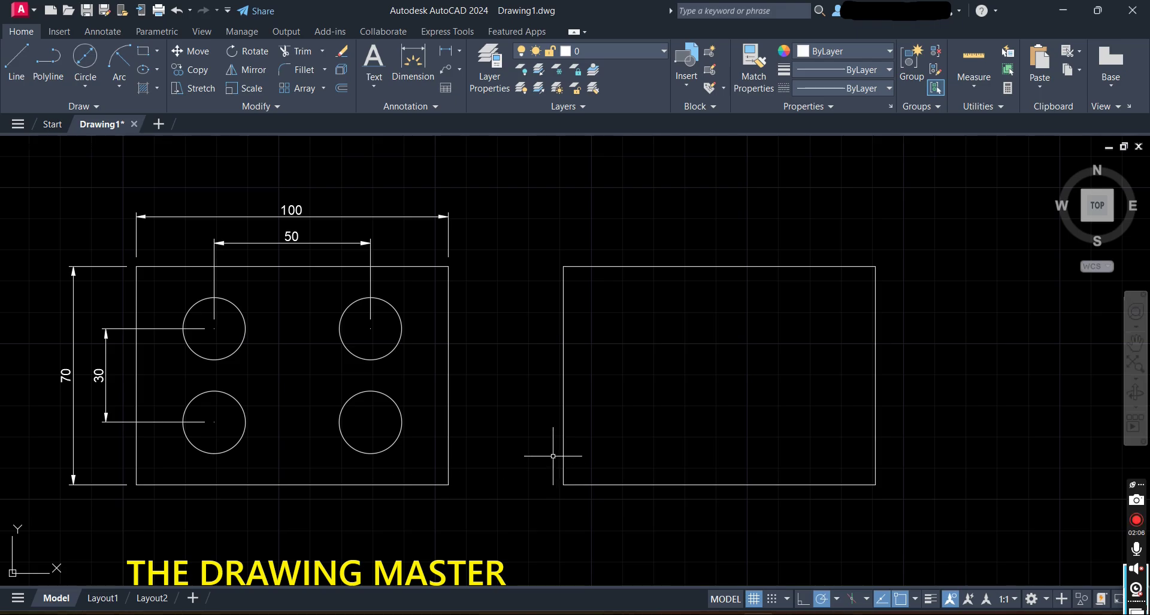
- Set the UCS origin at the new rectangle's lower-left corner, with X along its bottom edge and Y along its left edge
type("UCS")
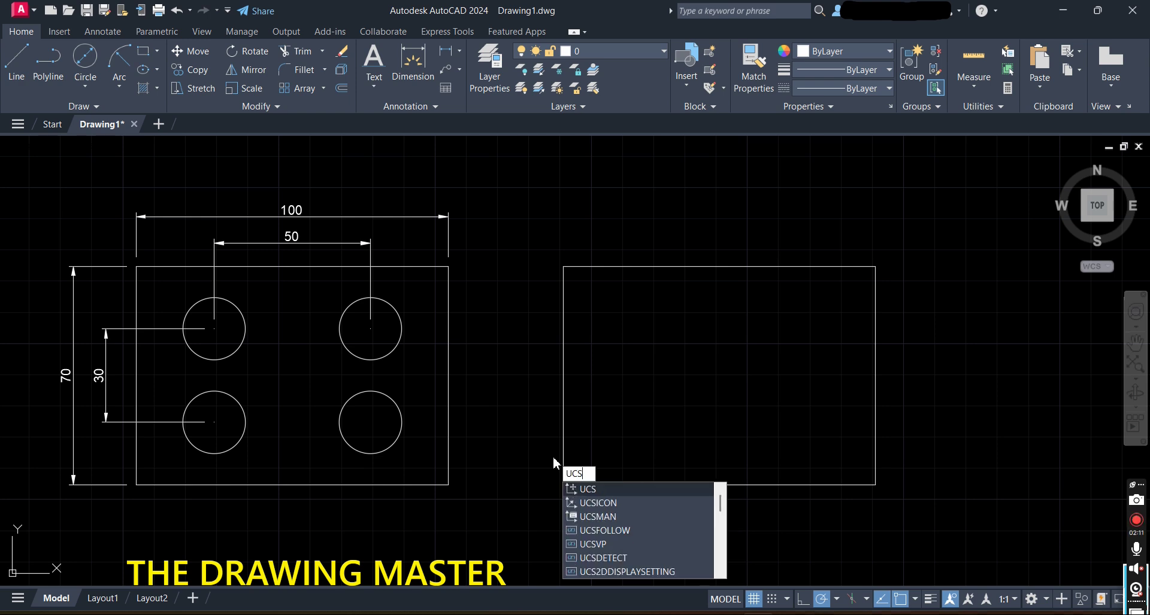
key("Return")
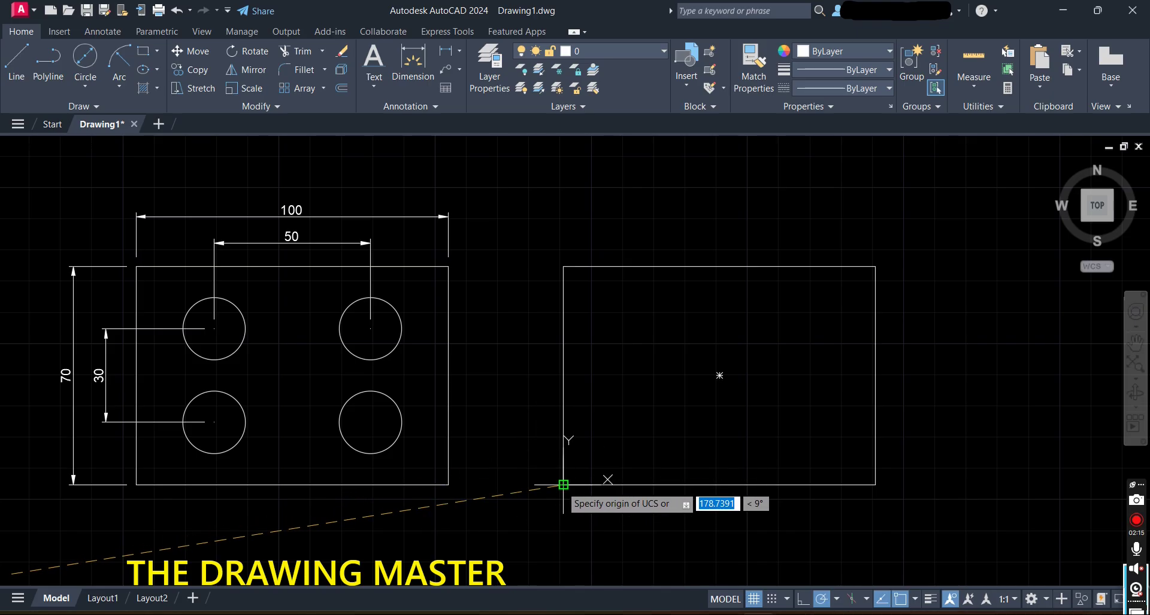
left_click(563, 484)
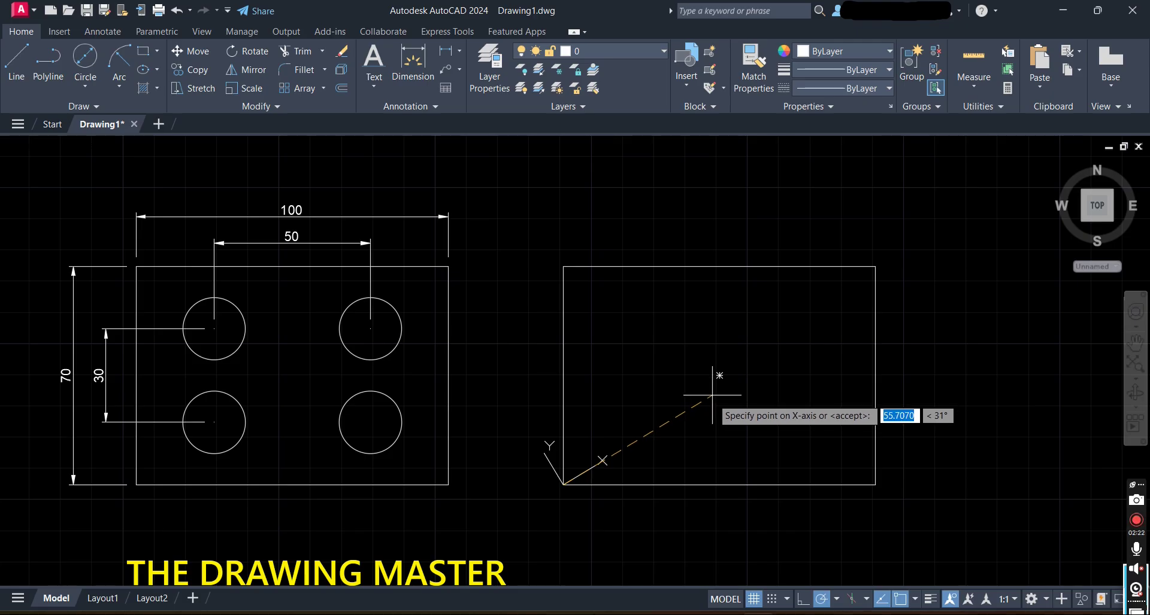
left_click(874, 485)
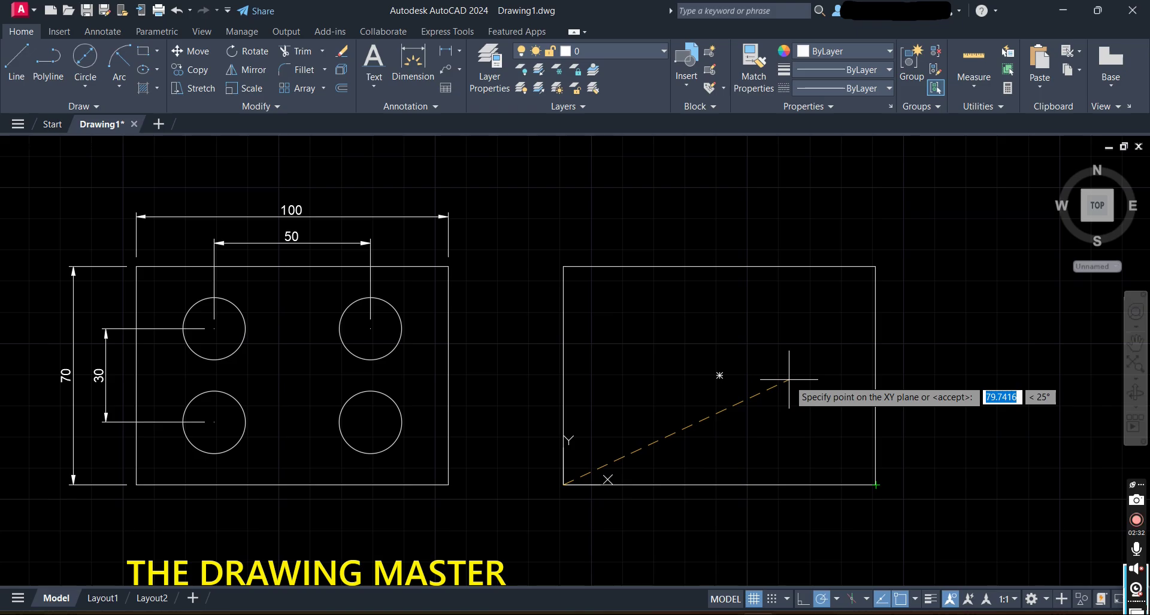
left_click(563, 265)
key("Return")
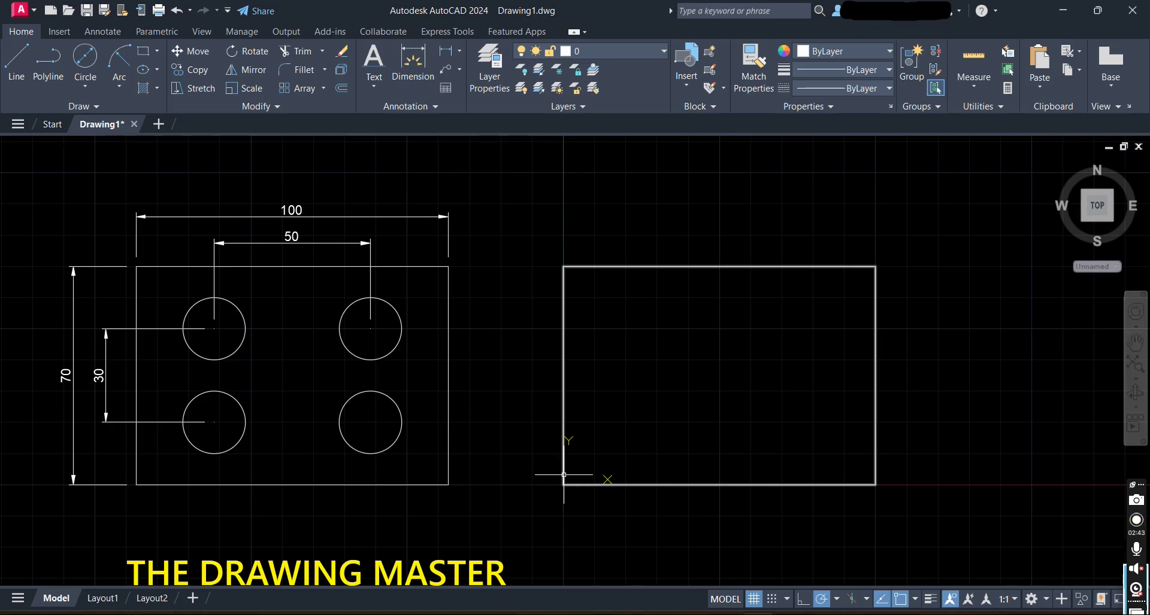
- Draw a circle of diameter 20 centred at X 25, Y 20 inside the new rectangle
left_click(86, 87)
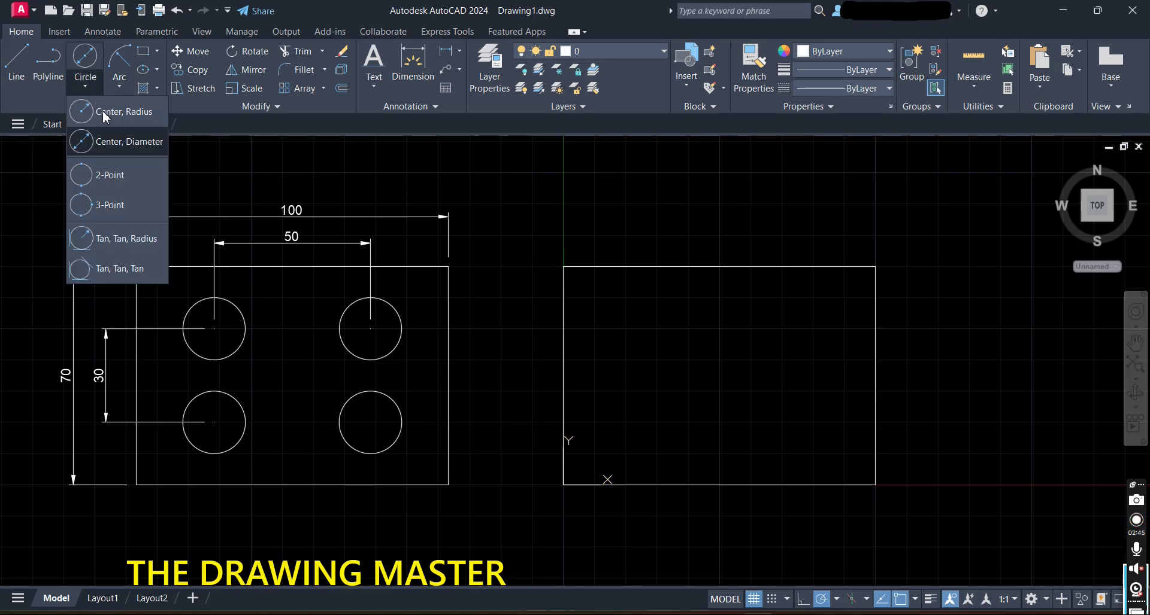
left_click(114, 141)
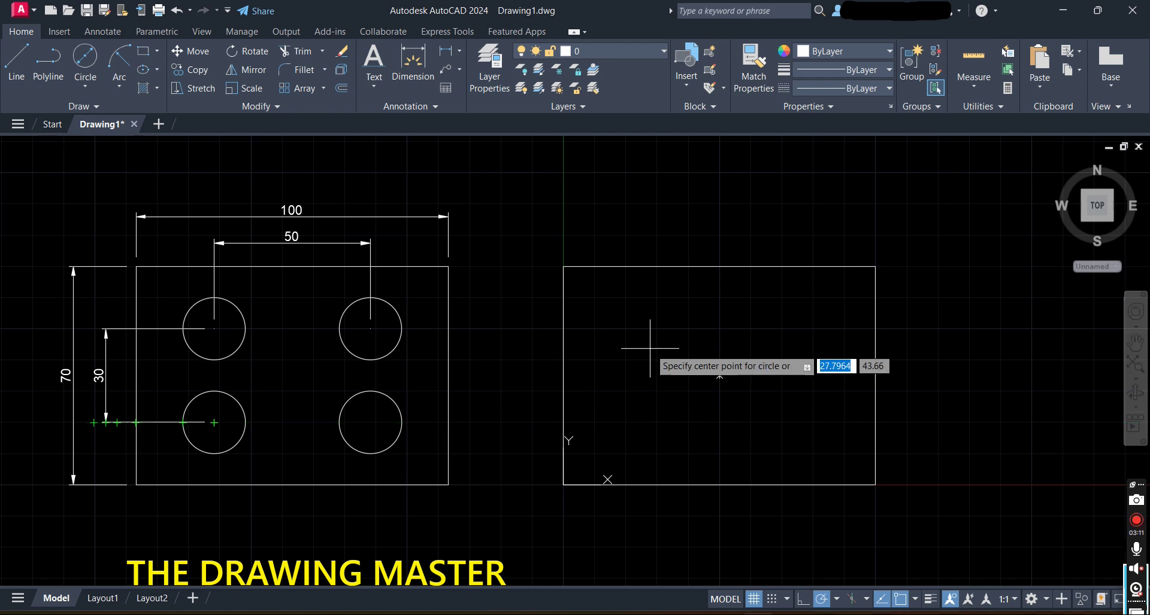
type("25")
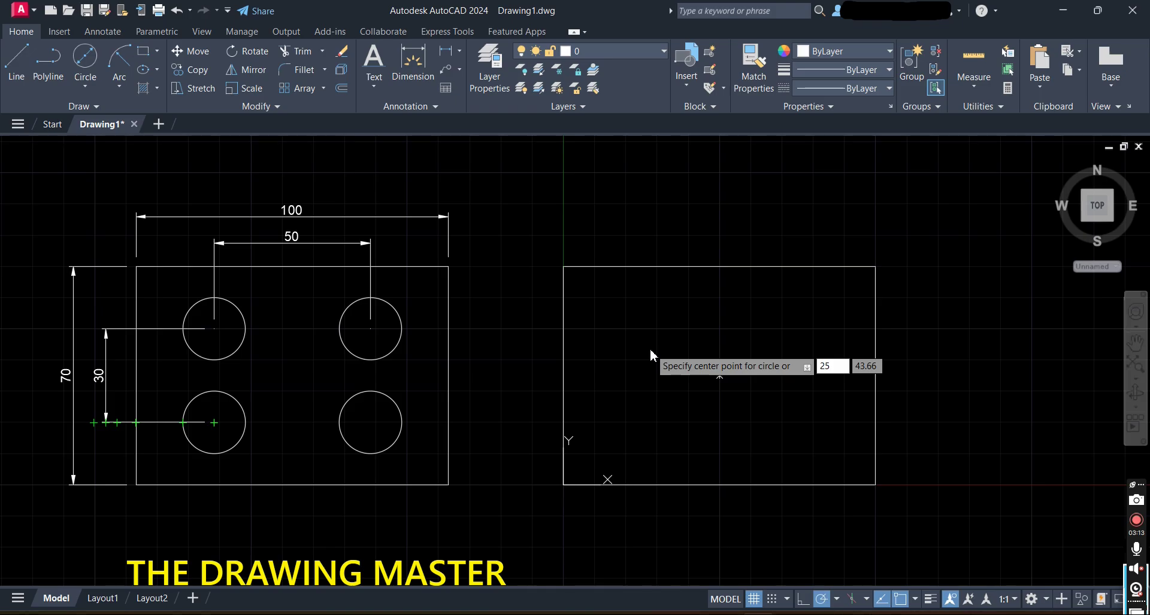
key("Tab")
type("20")
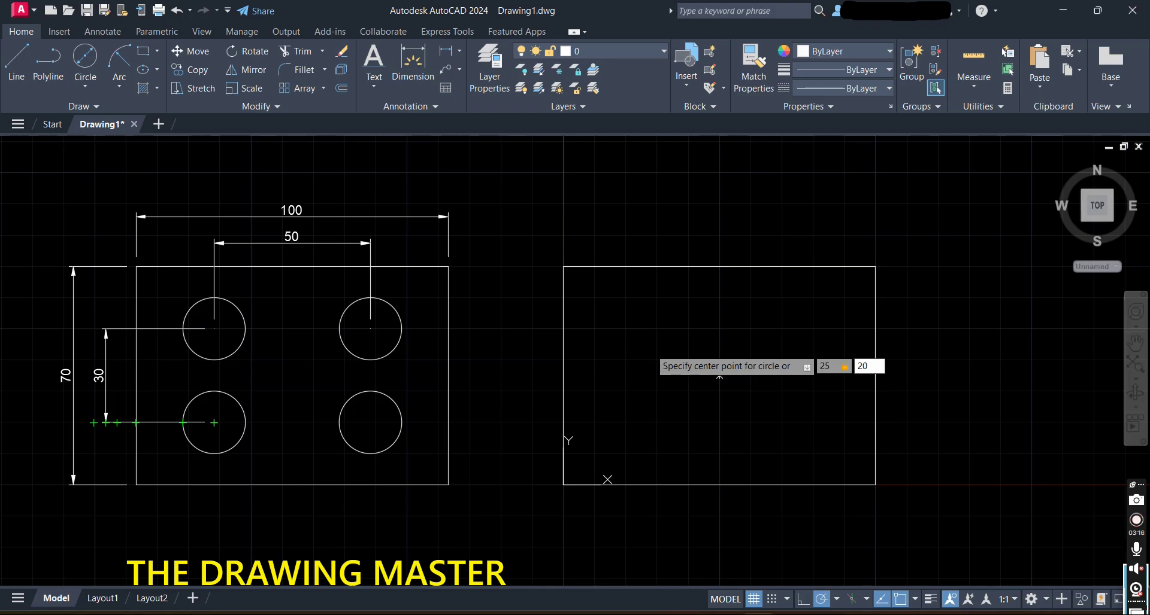
key("Return")
key("Escape")
key("space")
left_click(641, 422)
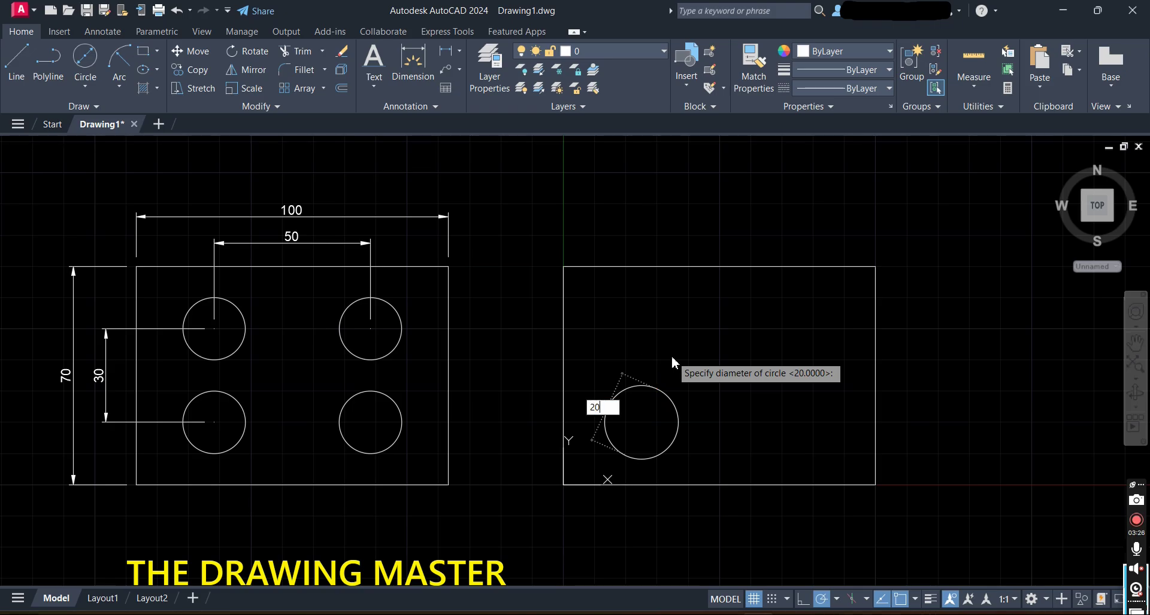
key("Return")
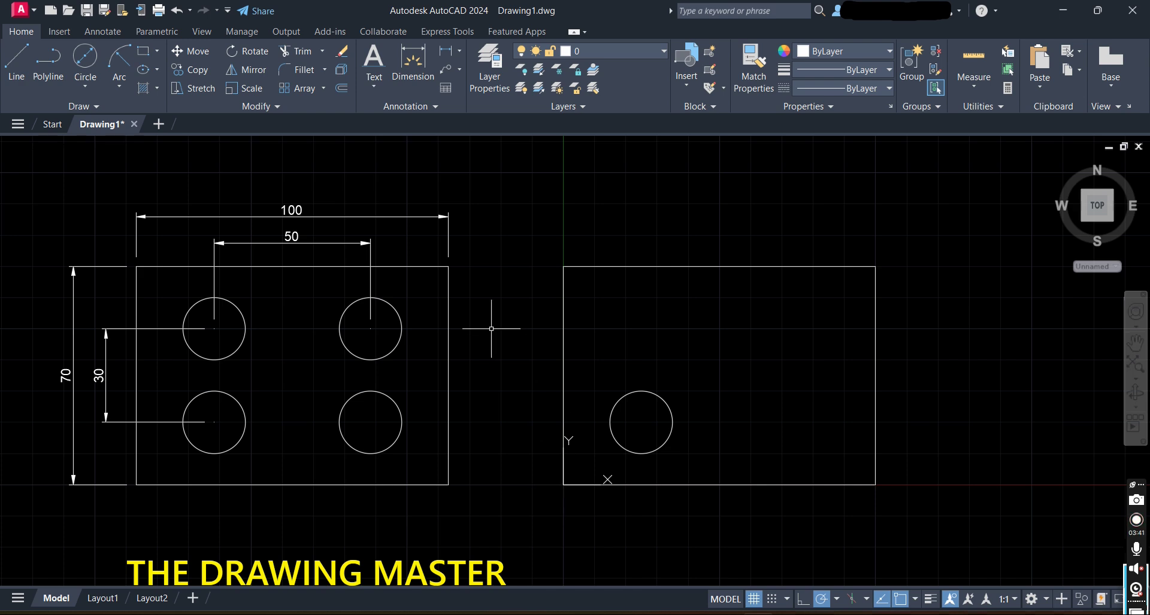
- Copy the circle from its centre 50 to the right
left_click(194, 72)
left_click(667, 406)
key("Return")
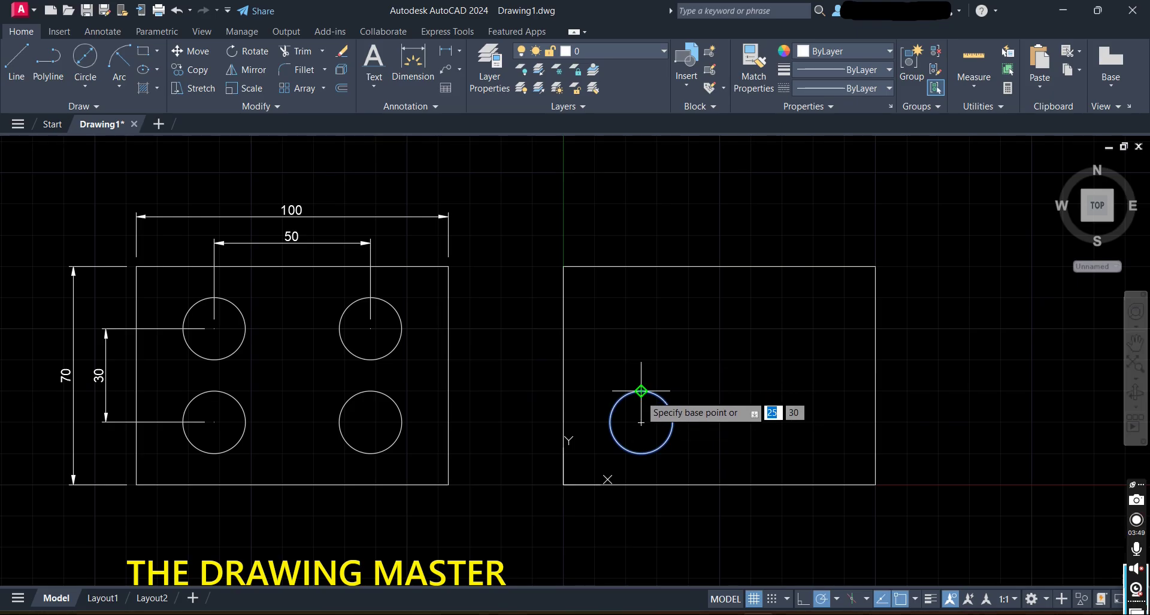
left_click(641, 422)
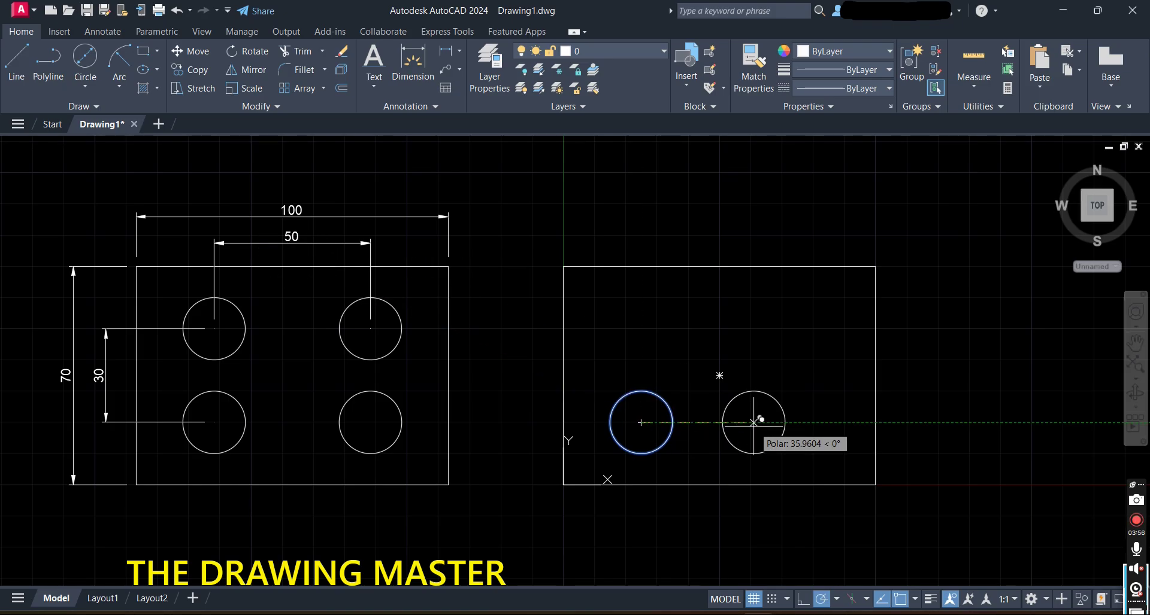
type("50")
key("Return")
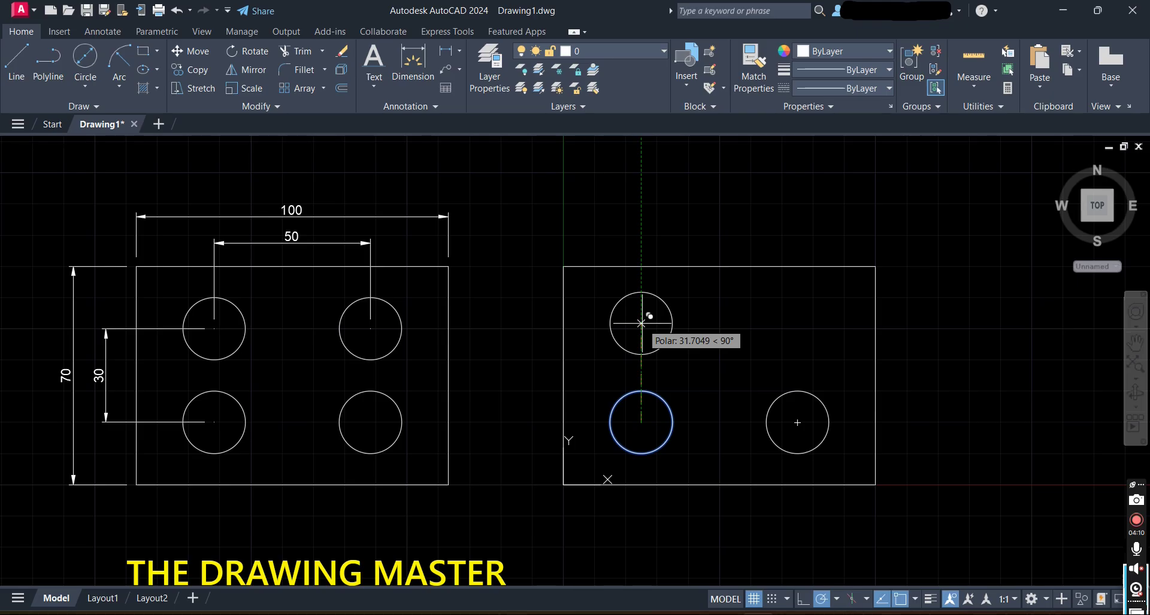
- Place further copies of the circle 30 above the original and level with that copy above the lower-right circle
type("30")
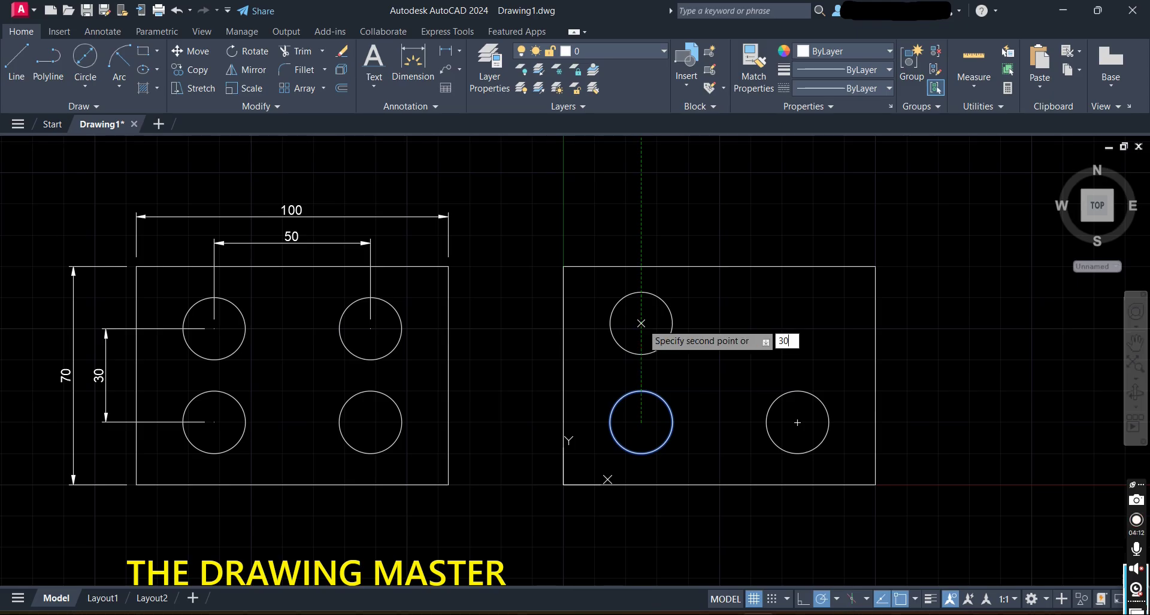
key("Return")
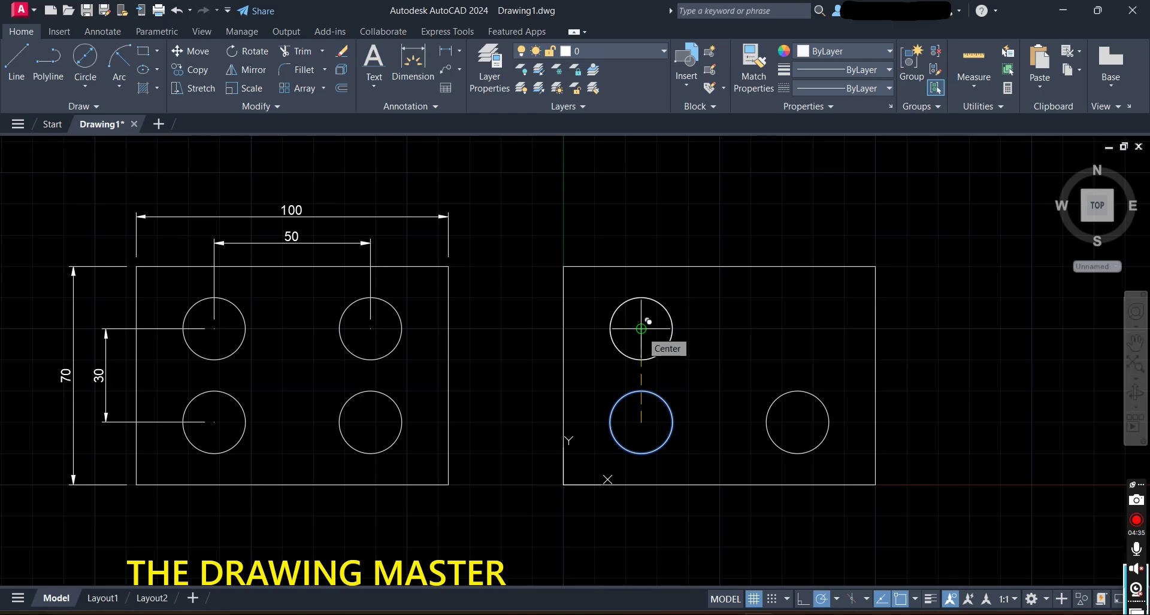
left_click(648, 322)
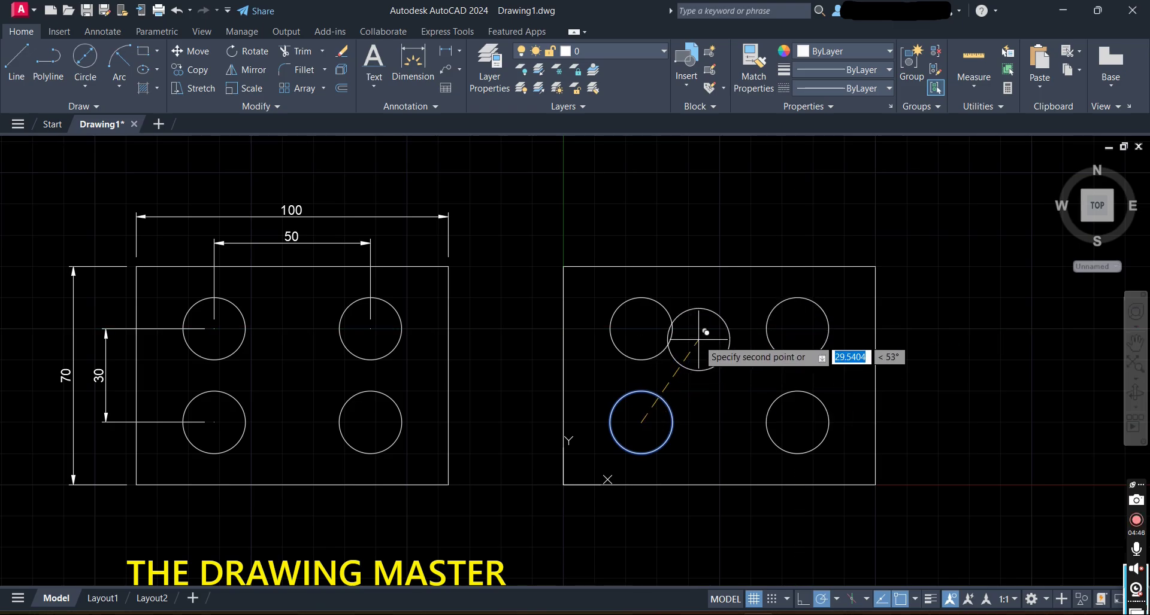
key("Escape")
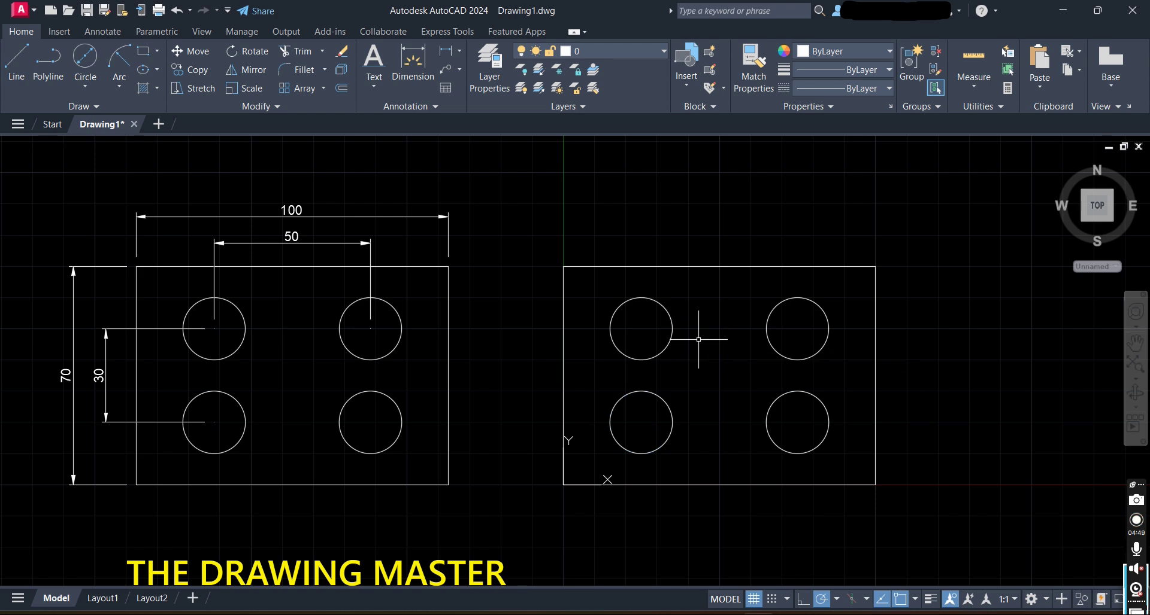
- Dimension the width of the new rectangle along its top edge, placing the dimension line above it
mouse_move(703, 348)
middle_mouse_down()
mouse_move(642, 353)
mouse_move(536, 328)
middle_mouse_up()
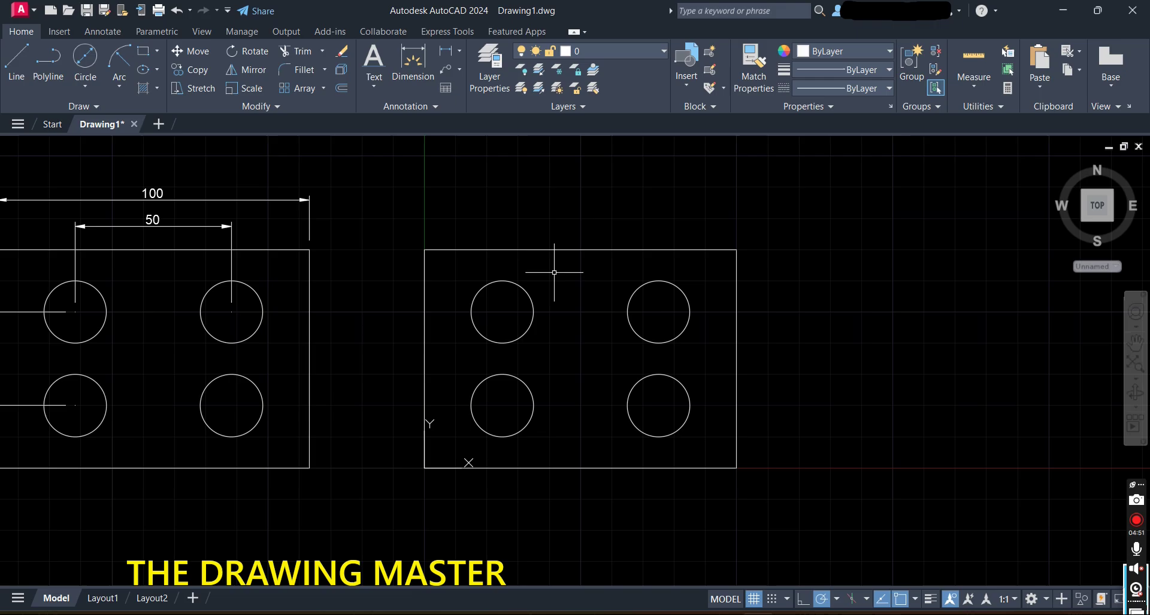
left_click(413, 72)
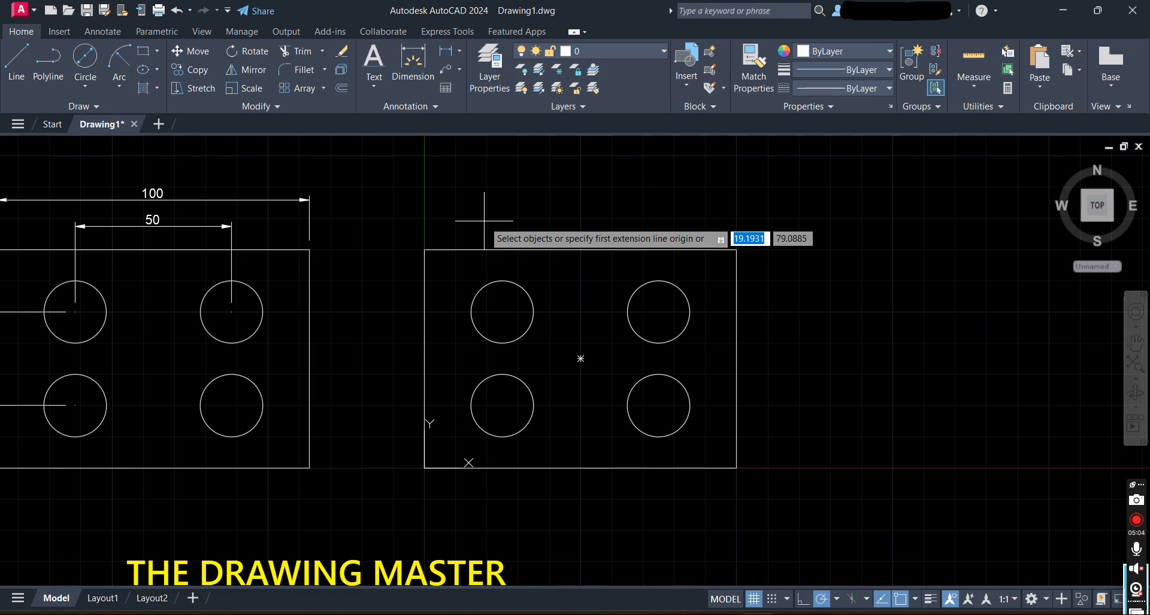
left_click(470, 248)
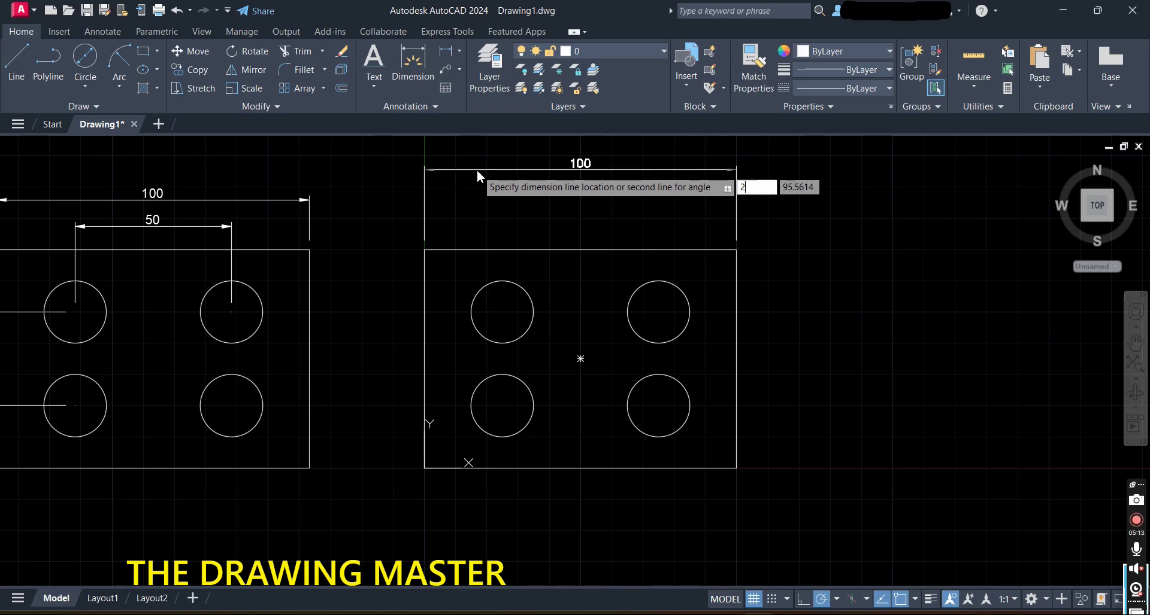
left_click(476, 179)
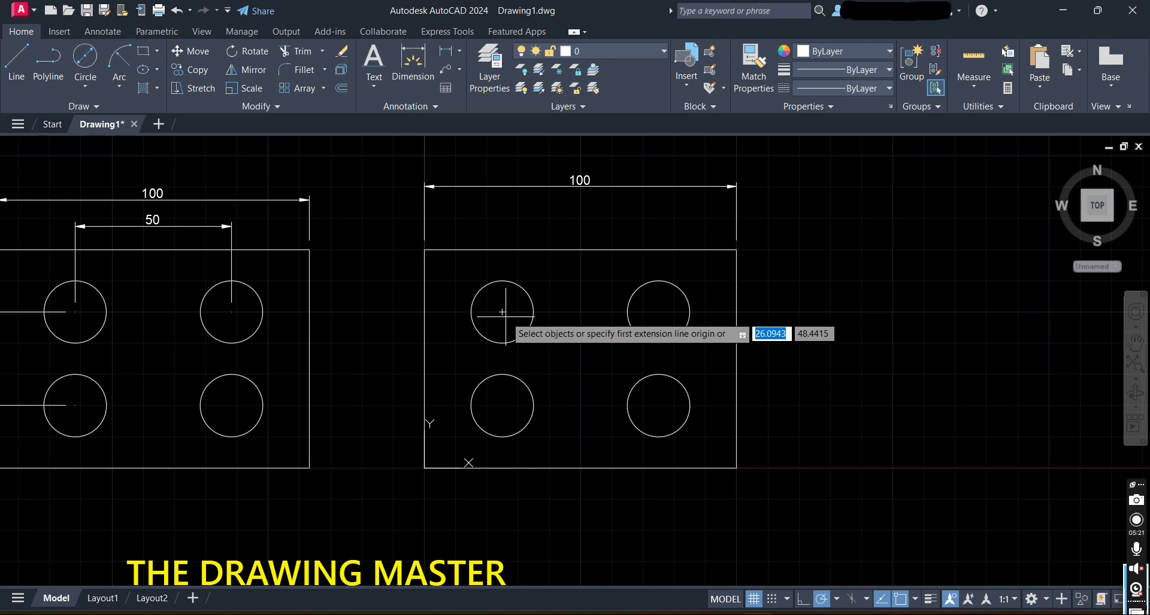
- Add a linear dimension between the centres of the new rectangle's two upper circles, placed below the overall width dimension
left_click(460, 51)
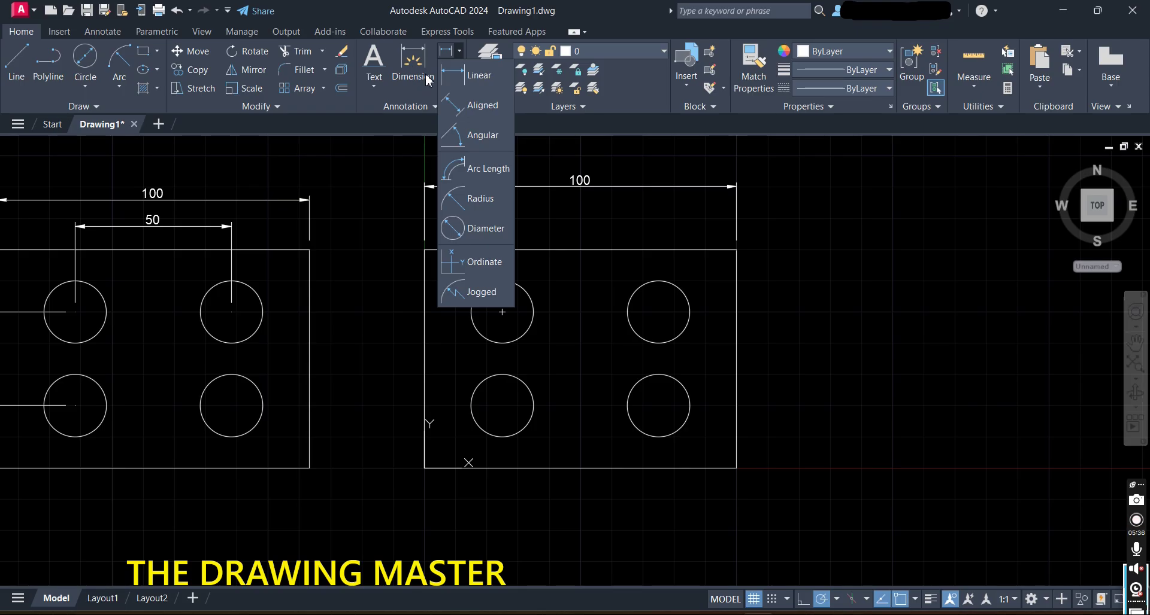
left_click(472, 76)
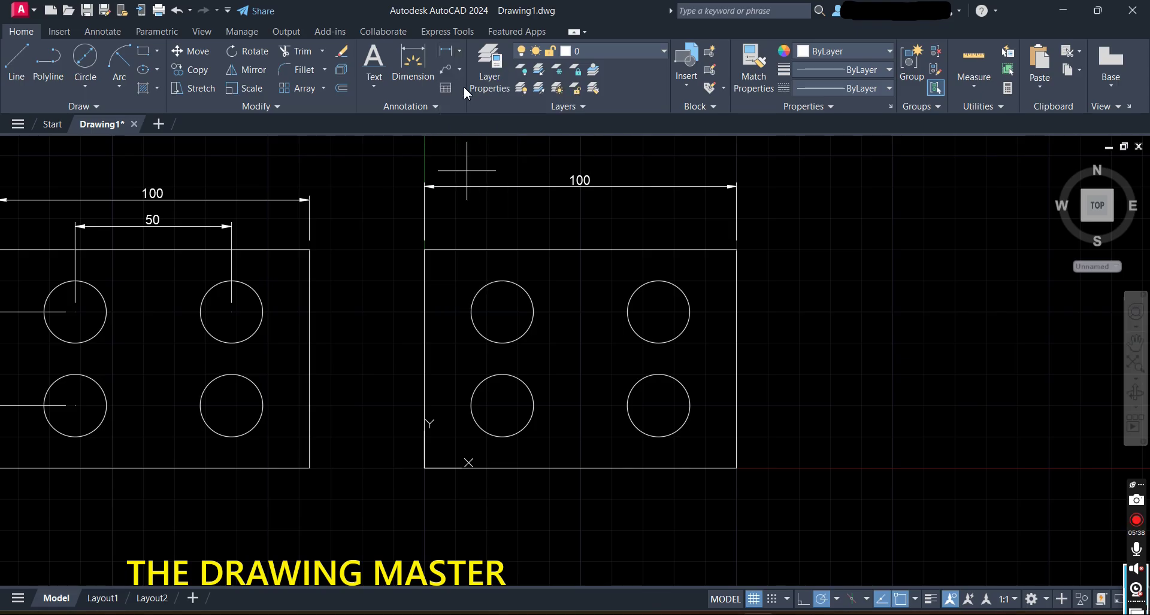
left_click(502, 312)
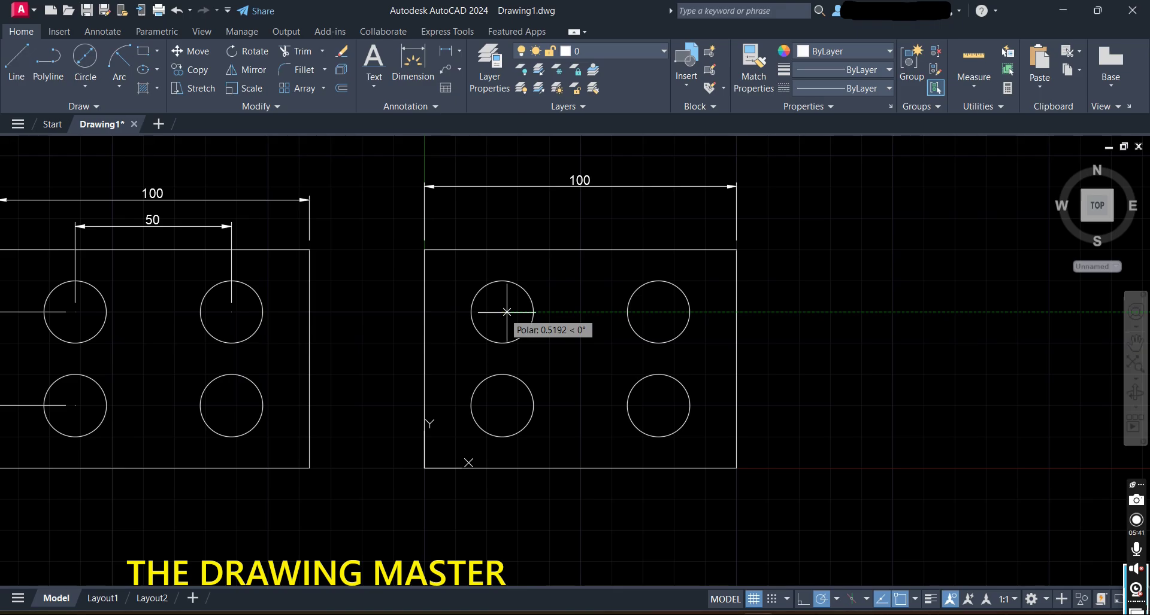
left_click(659, 312)
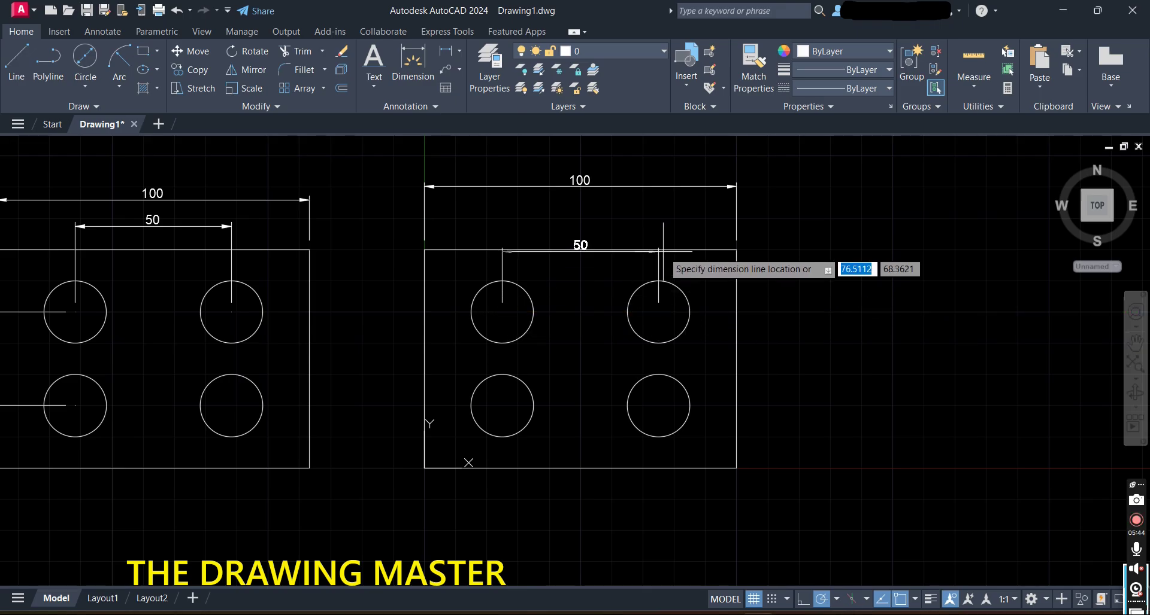
left_click(659, 220)
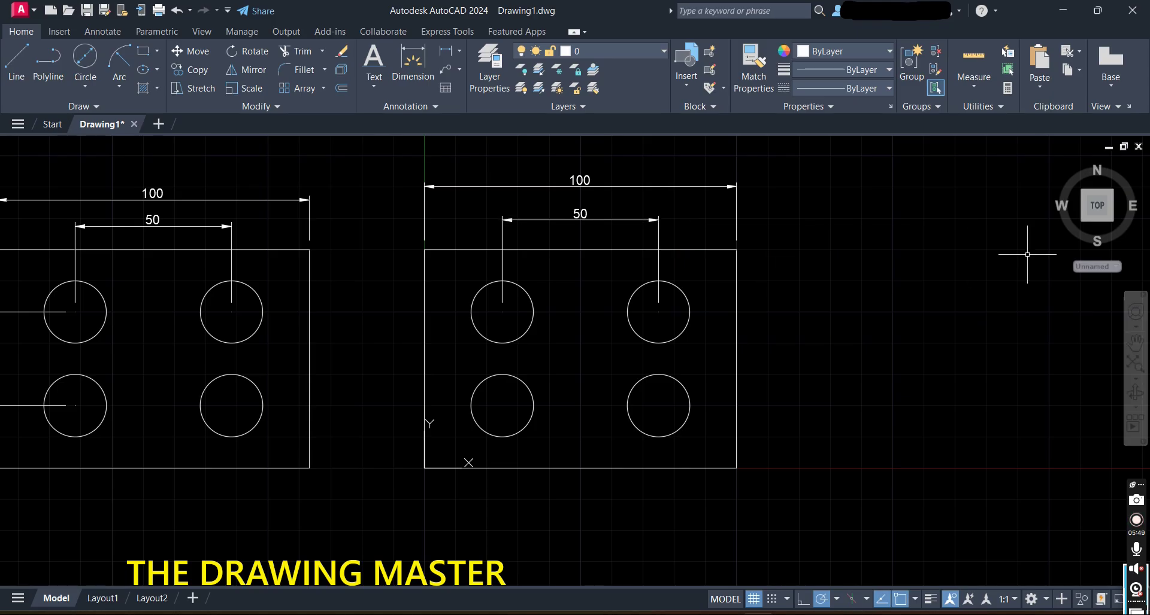
- Dimension the new rectangle's overall height along its left edge, placing the dimension line outside it
left_click(421, 68)
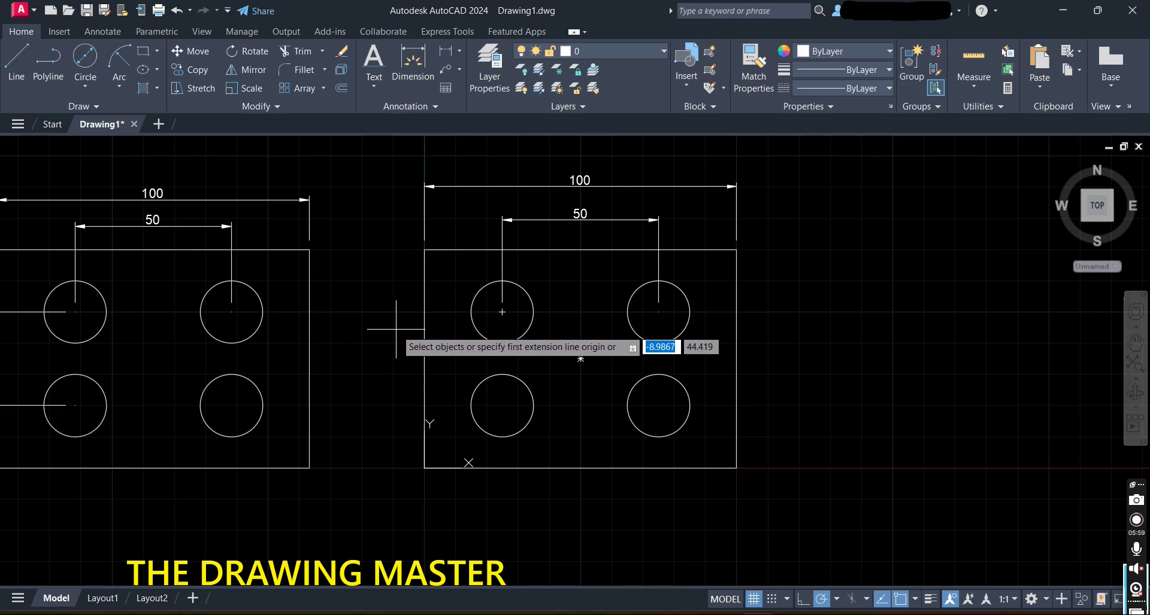
left_click(423, 308)
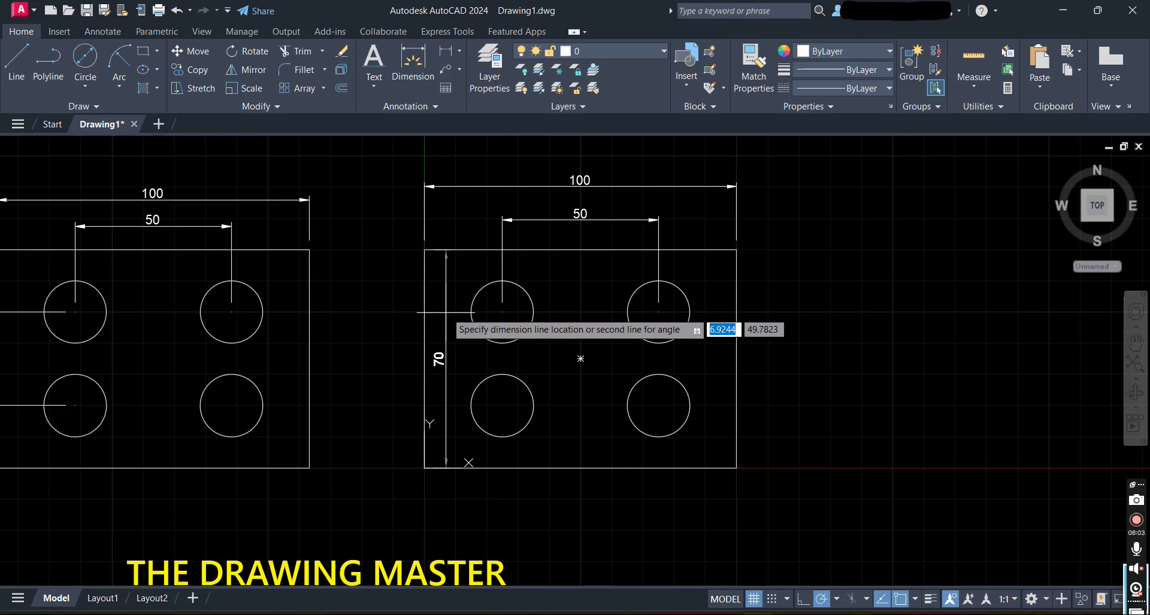
left_click(356, 312)
key("space")
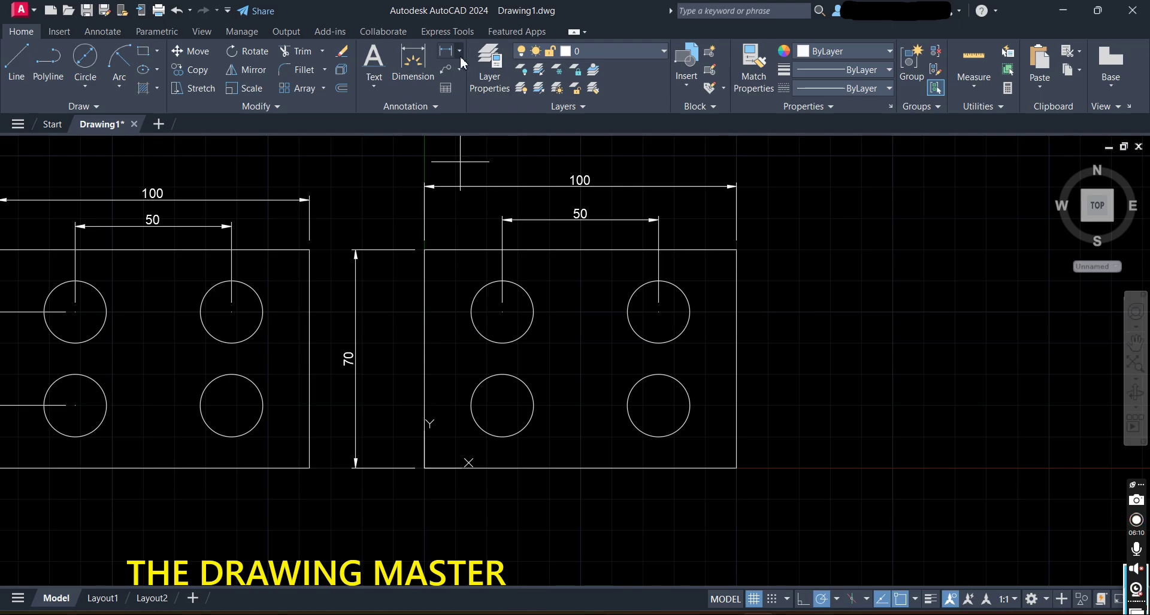
- Add an aligned dimension between the centres of the new rectangle's two left circles, placed between the rectangle and its height dimension
mouse_move(148, 287)
middle_mouse_down()
mouse_move(359, 298)
mouse_move(106, 289)
middle_mouse_up()
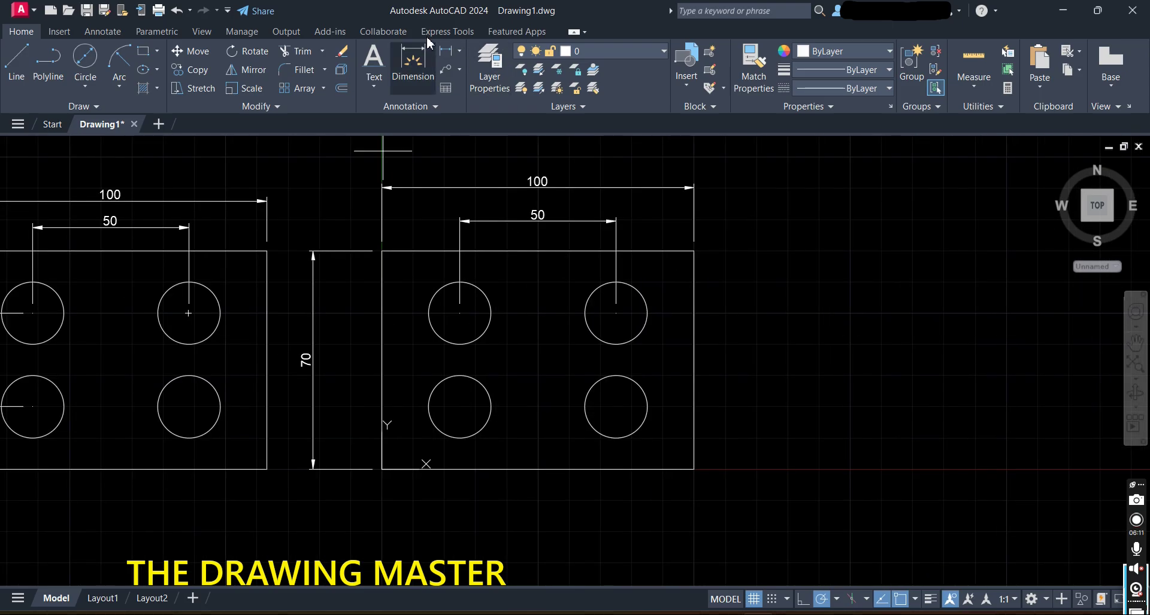
left_click(459, 51)
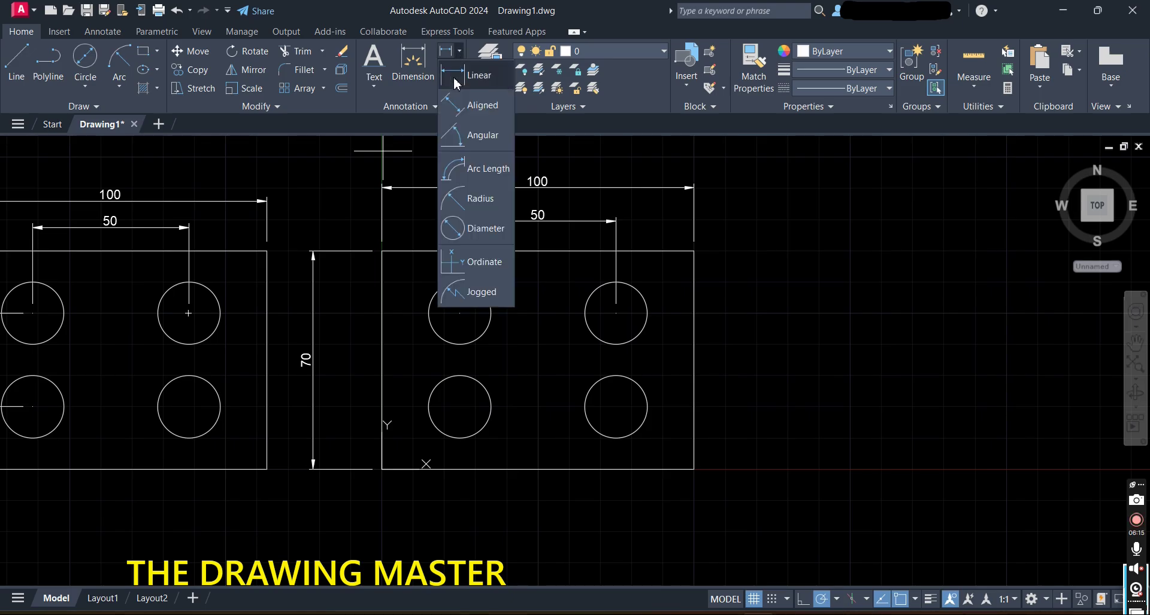
left_click(477, 106)
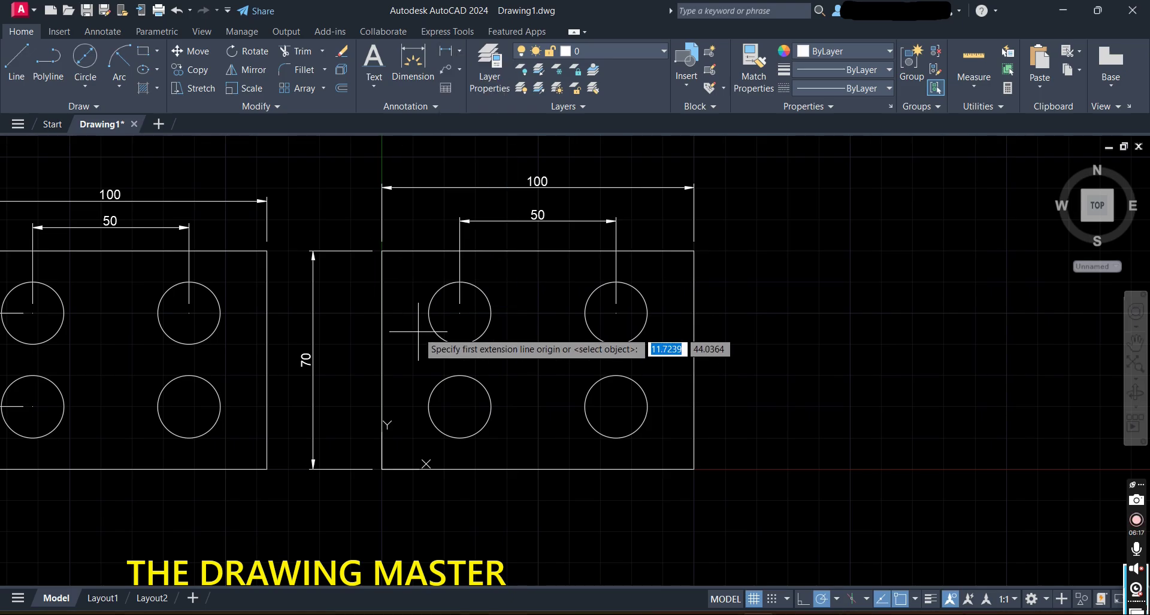
left_click(459, 313)
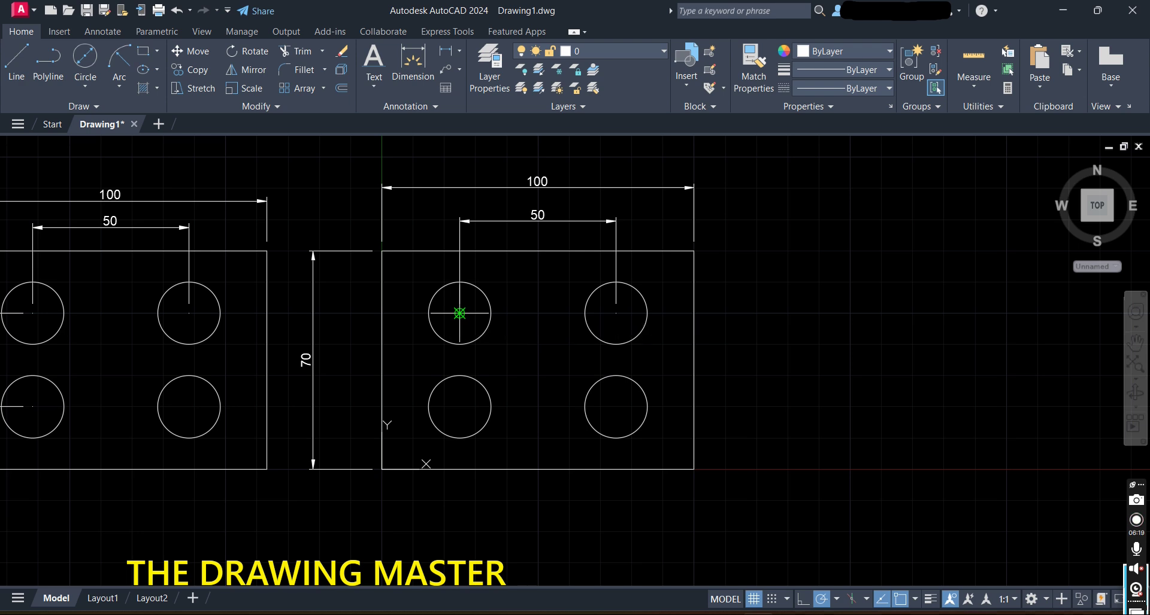
left_click(459, 407)
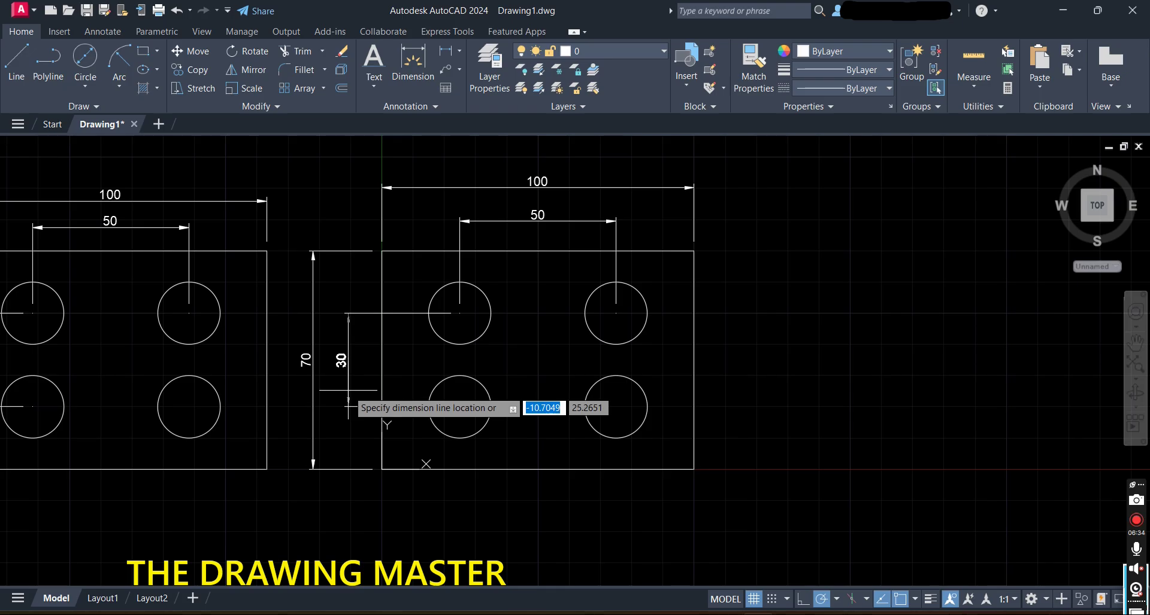
key("Escape")
scroll(347, 407, "down", 1)
mouse_move(346, 395)
middle_mouse_down()
mouse_move(487, 385)
mouse_move(526, 398)
mouse_move(378, 400)
middle_mouse_up()
scroll(382, 398, "up", 1)
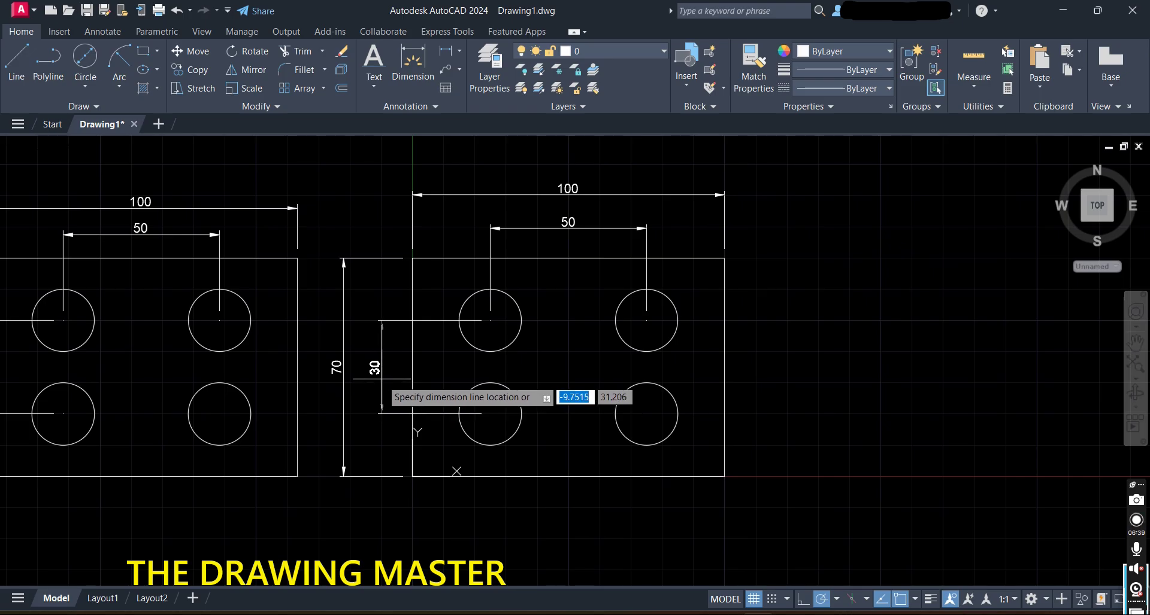
left_click(376, 403)
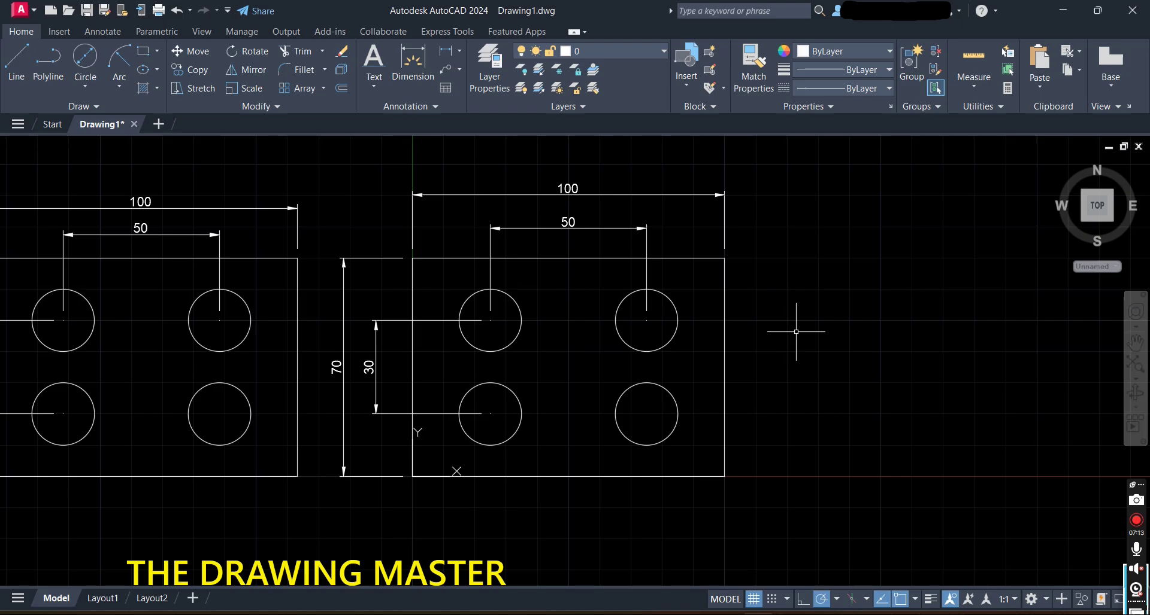
- Review the ISO-25 dimension style's extension line offset, arrow size, text height and linear precision settings
type("imst")
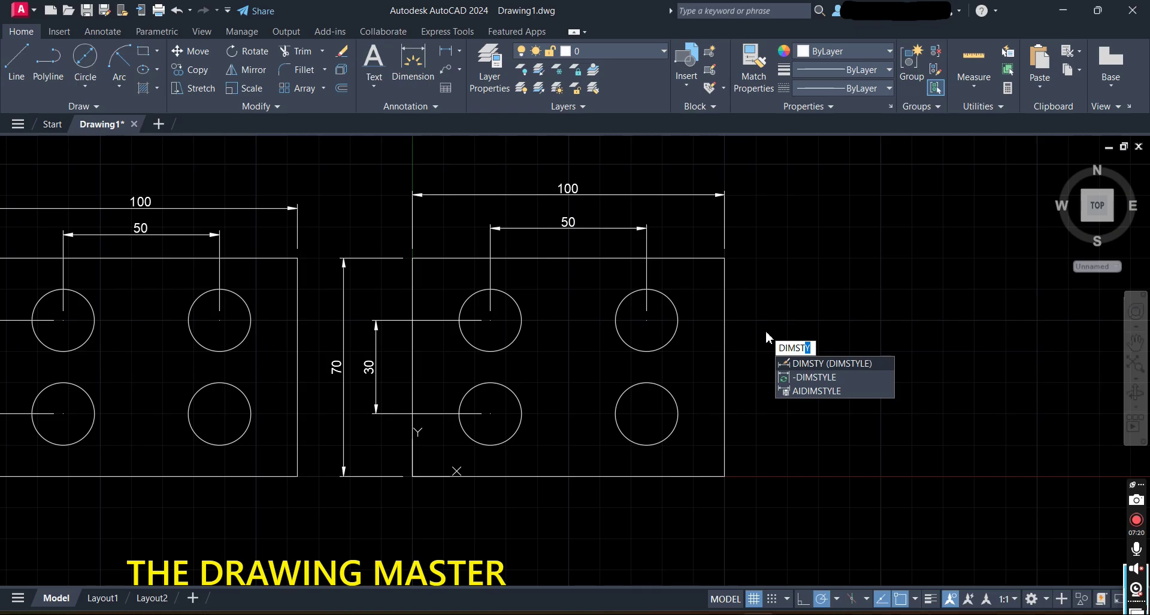
key("Return")
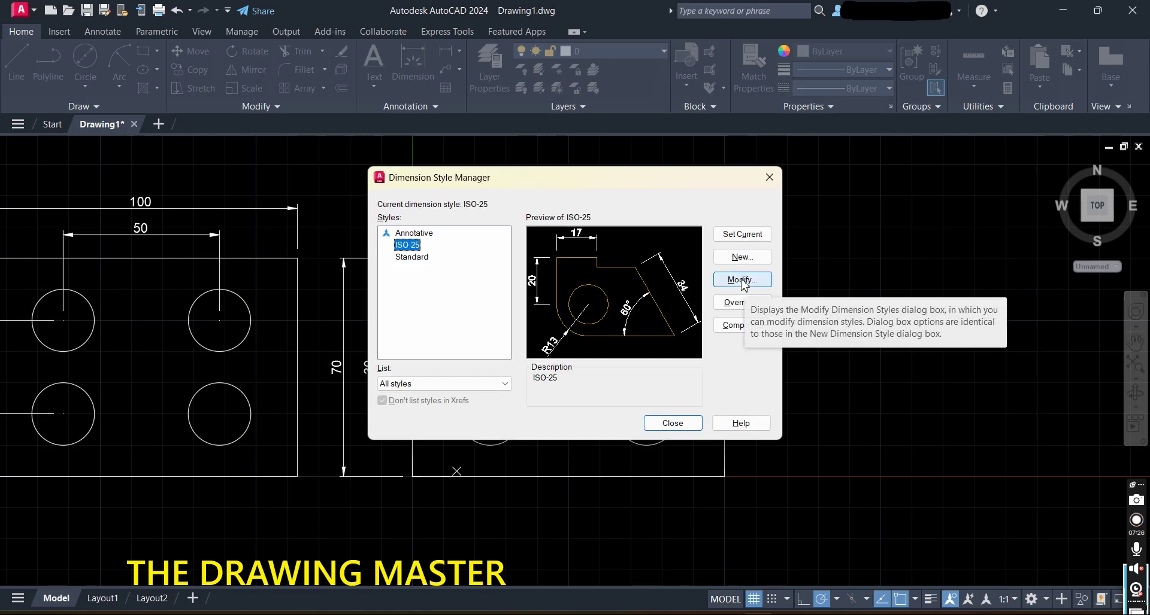
left_click(743, 283)
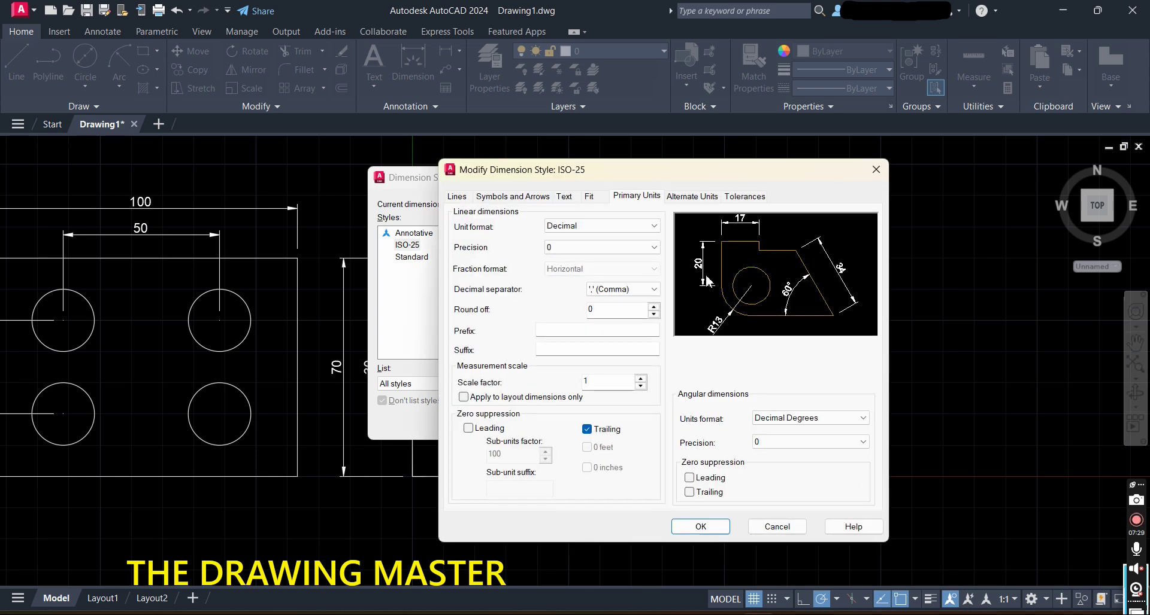
left_click(458, 198)
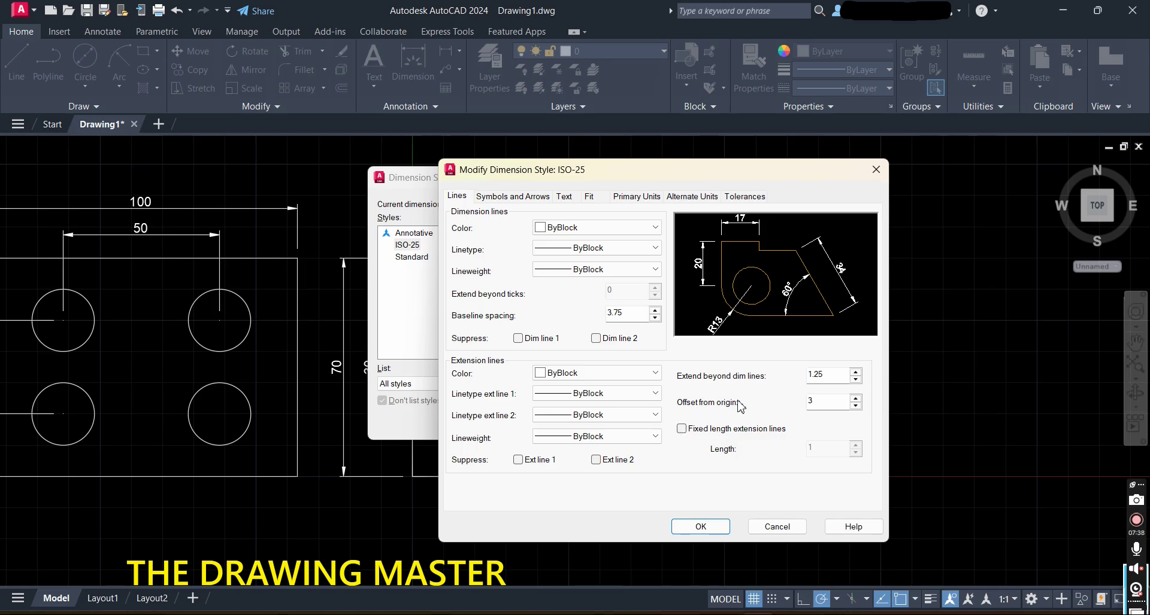
double_click(815, 404)
left_click(502, 201)
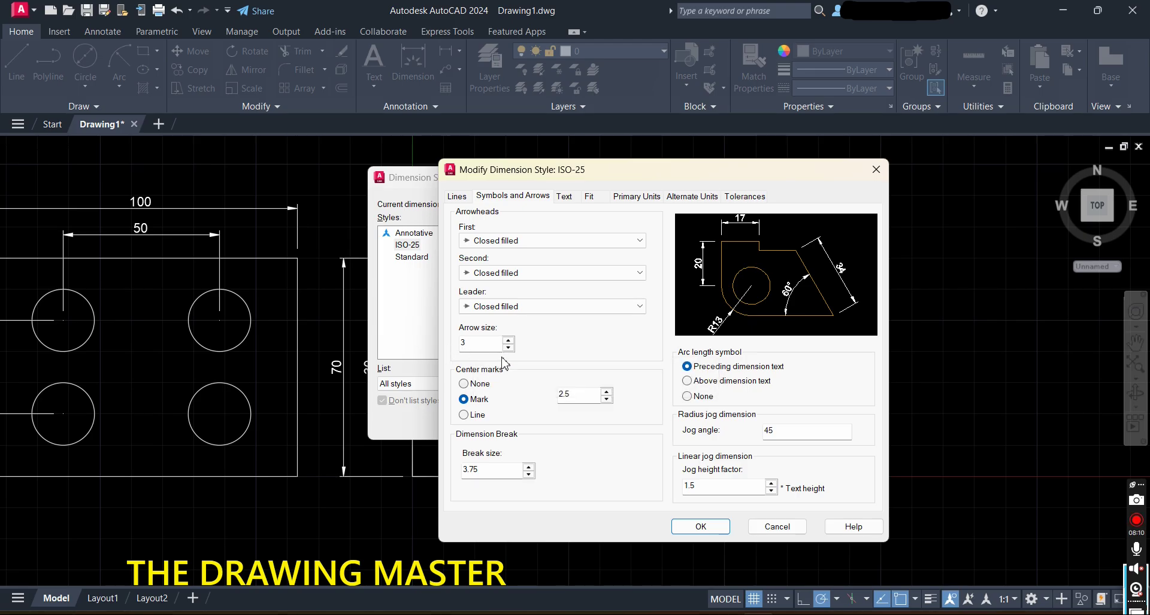
left_click(564, 197)
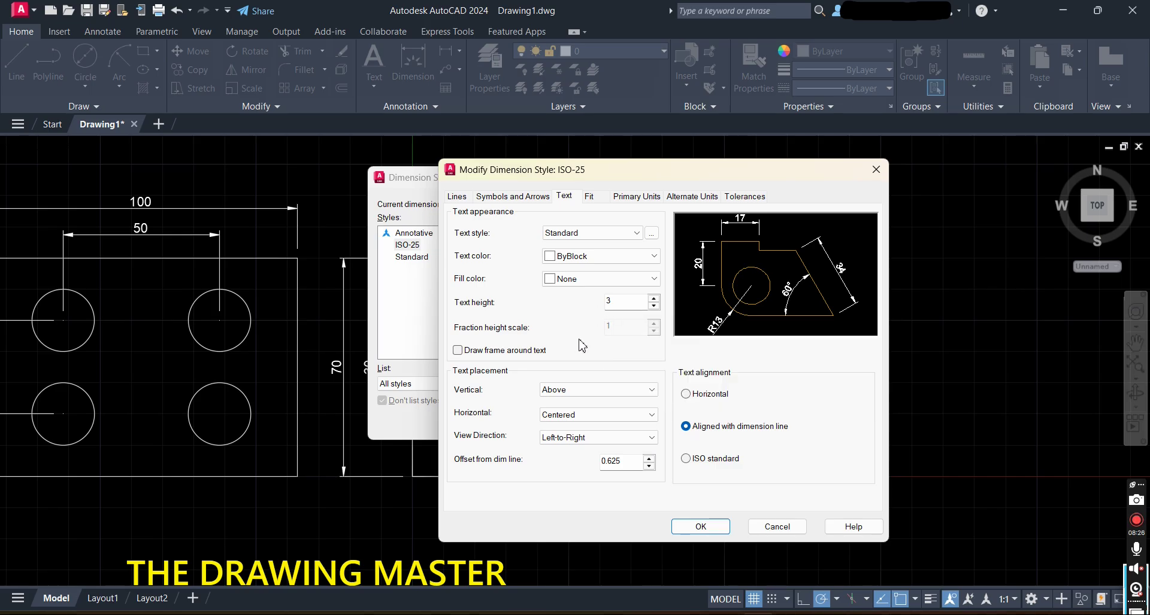
left_click(636, 198)
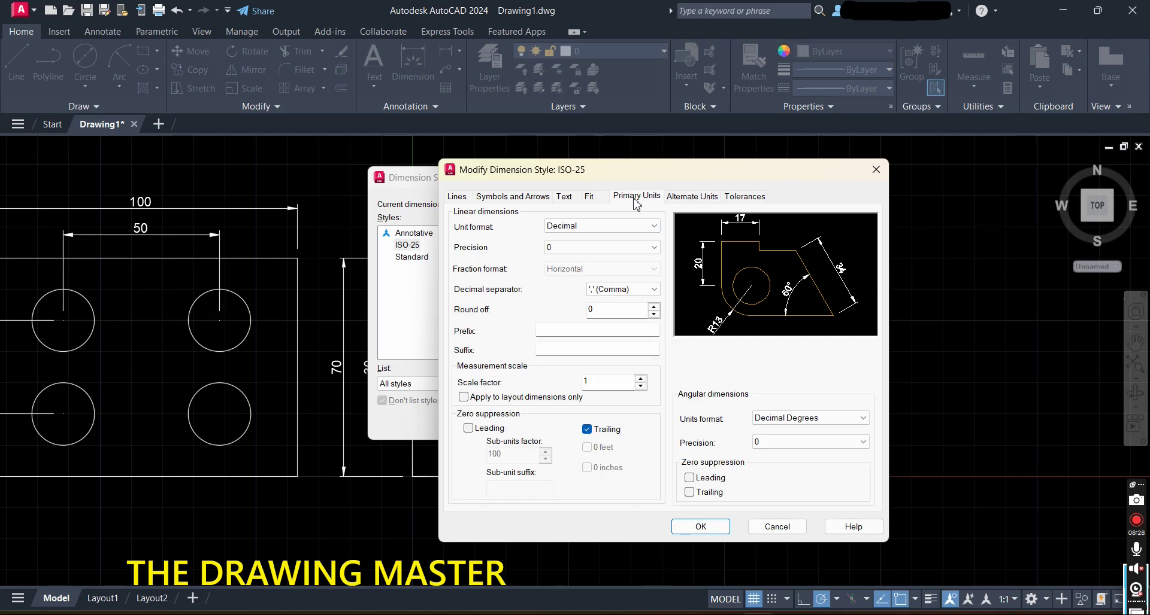
left_click(606, 247)
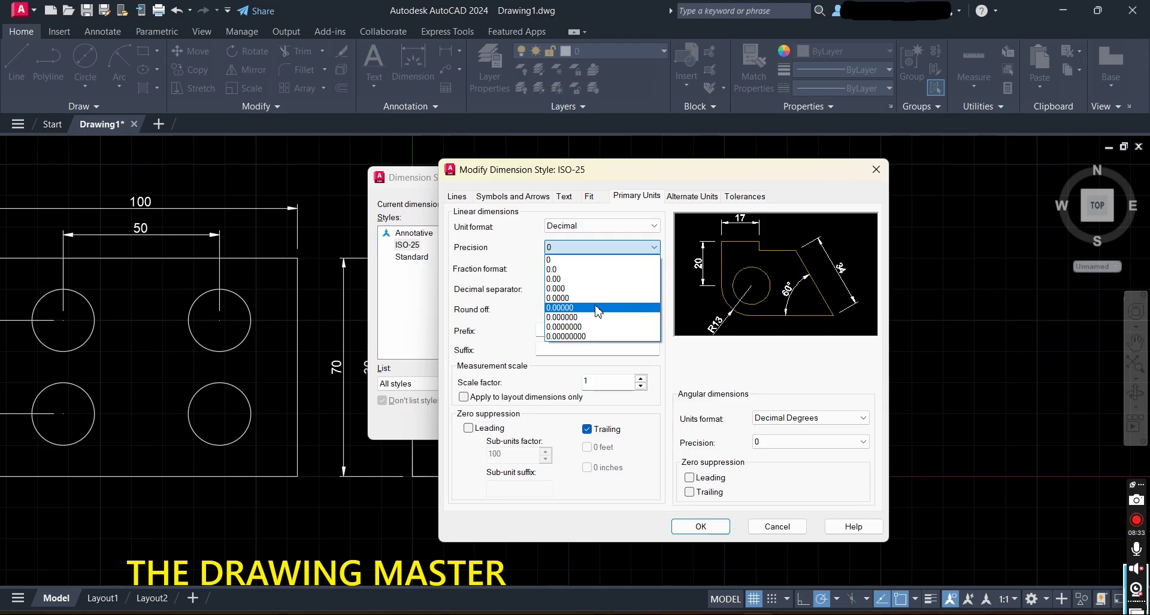
left_click(579, 264)
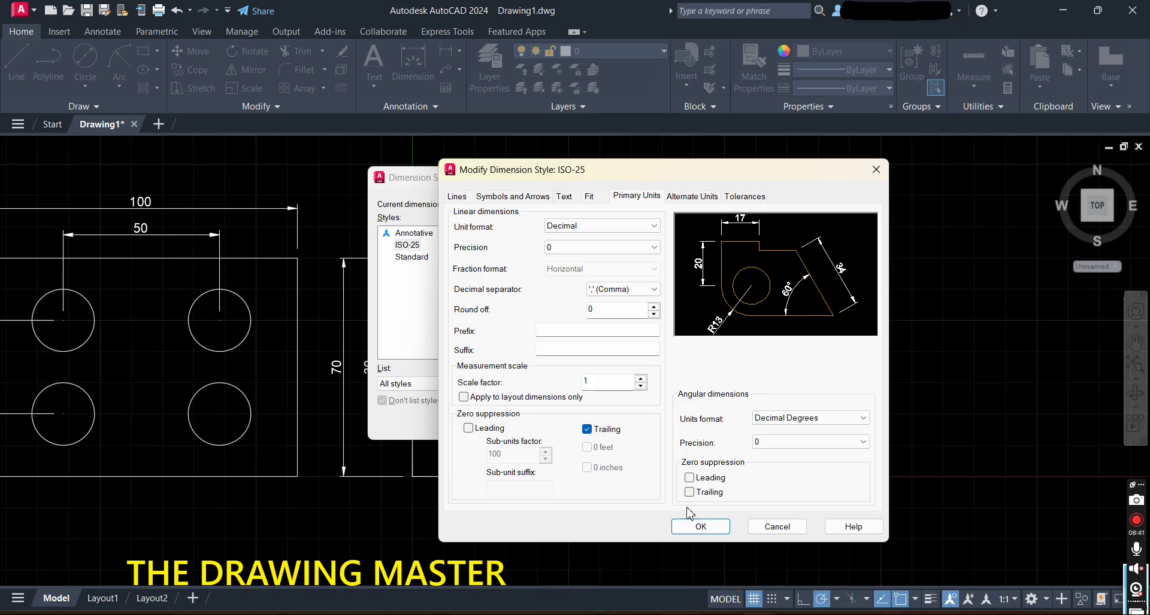
left_click(699, 527)
left_click(673, 423)
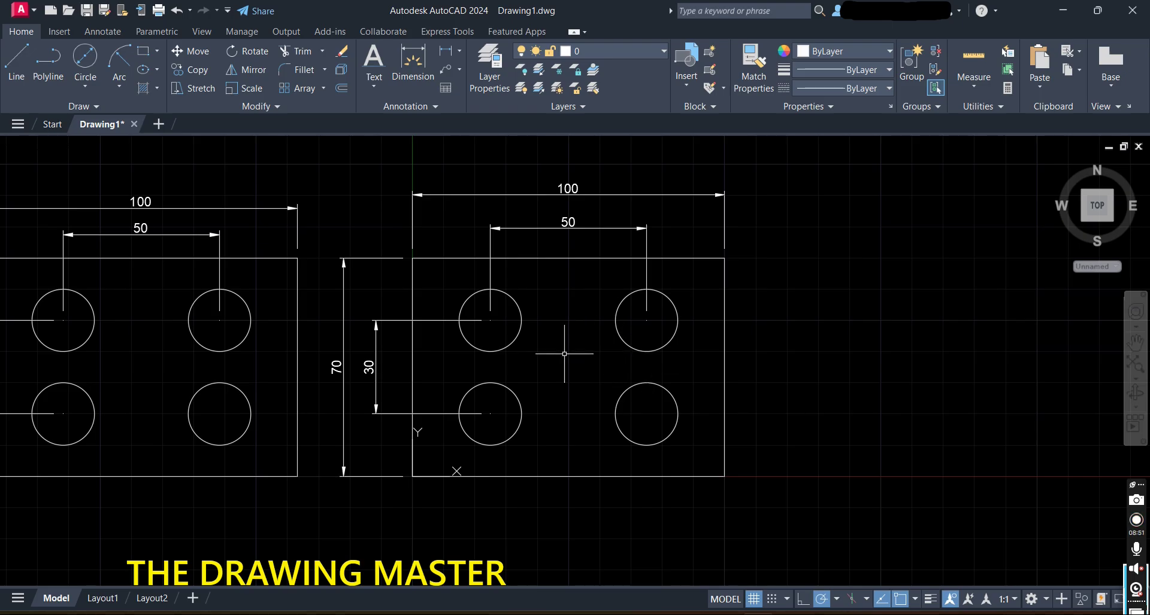
- Modify the ISO-25 dimension style to use horizontal text alignment and centered vertical text placement
type("DIM")
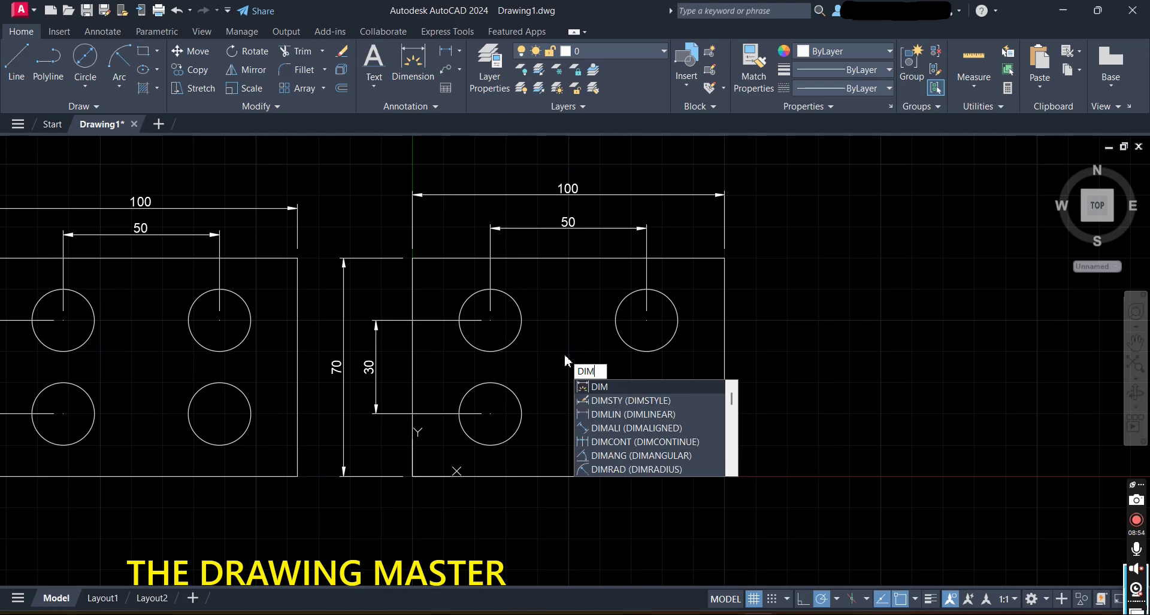
type("STY")
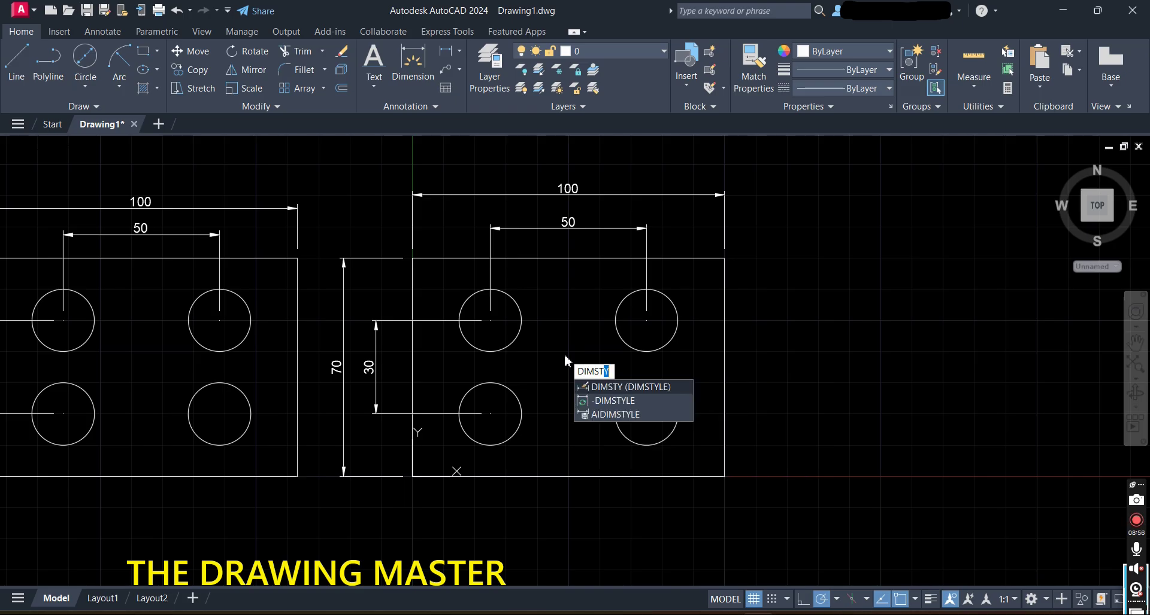
key("Return")
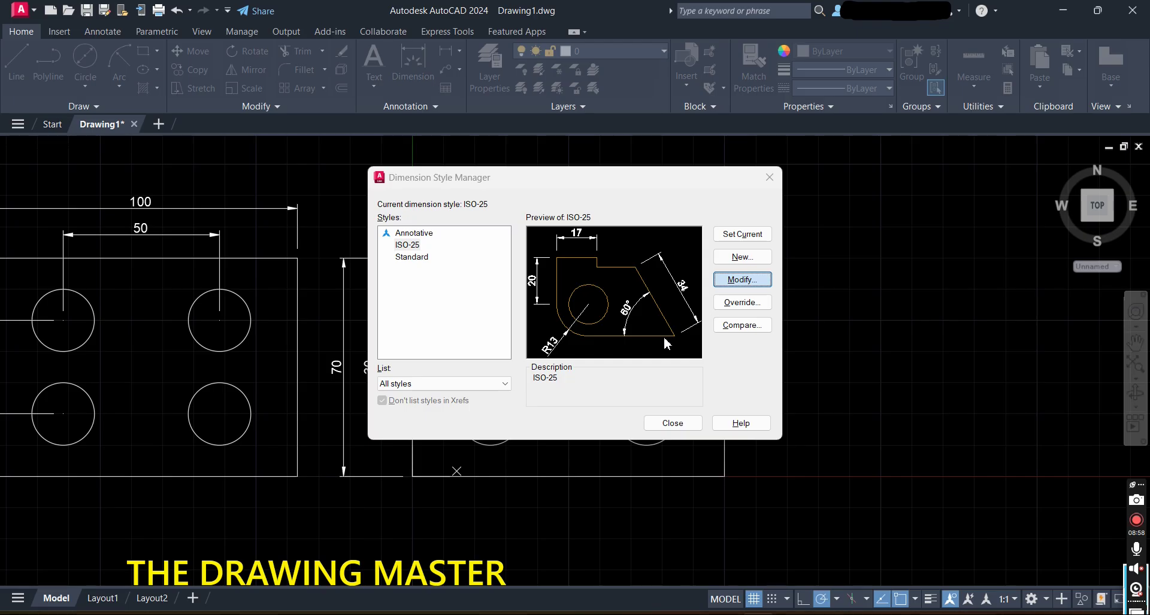
left_click(730, 280)
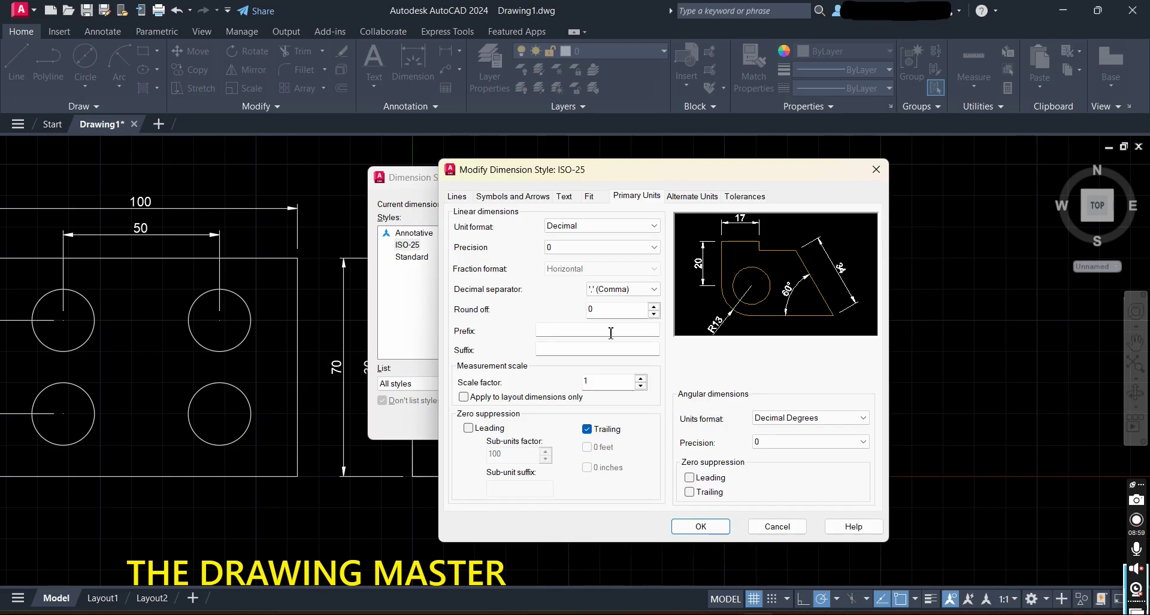
left_click(563, 197)
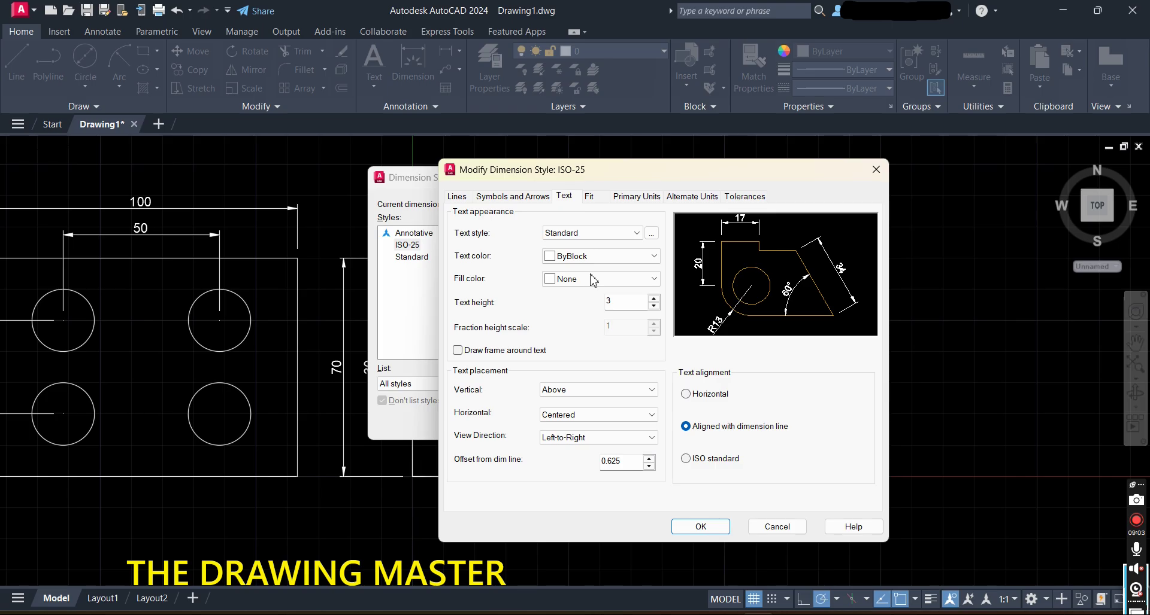
left_click(685, 395)
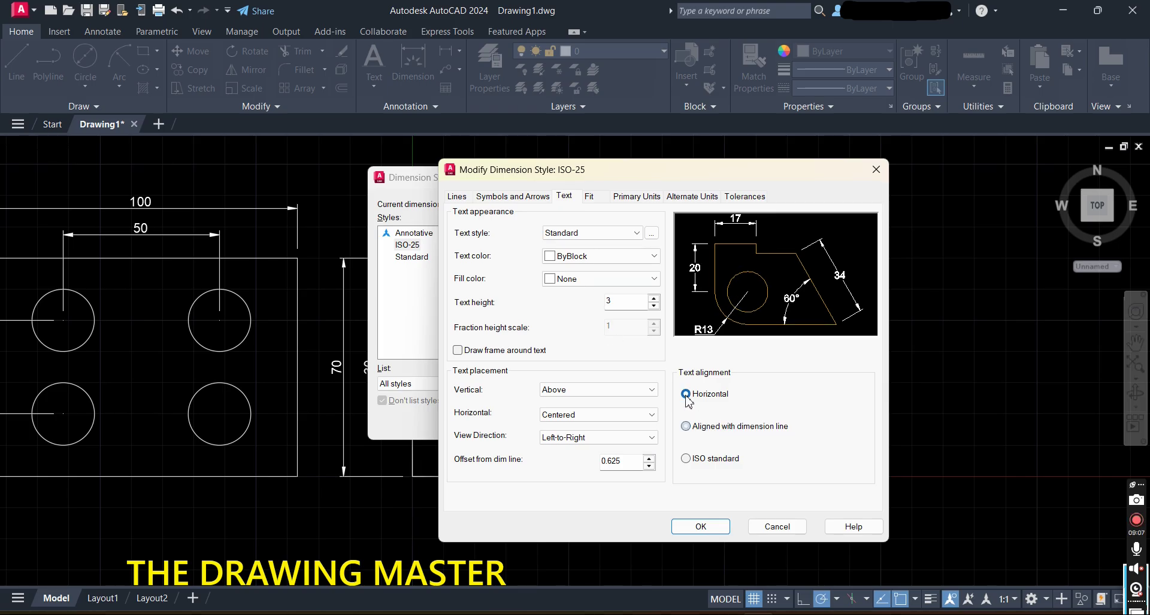
left_click(590, 392)
left_click(582, 413)
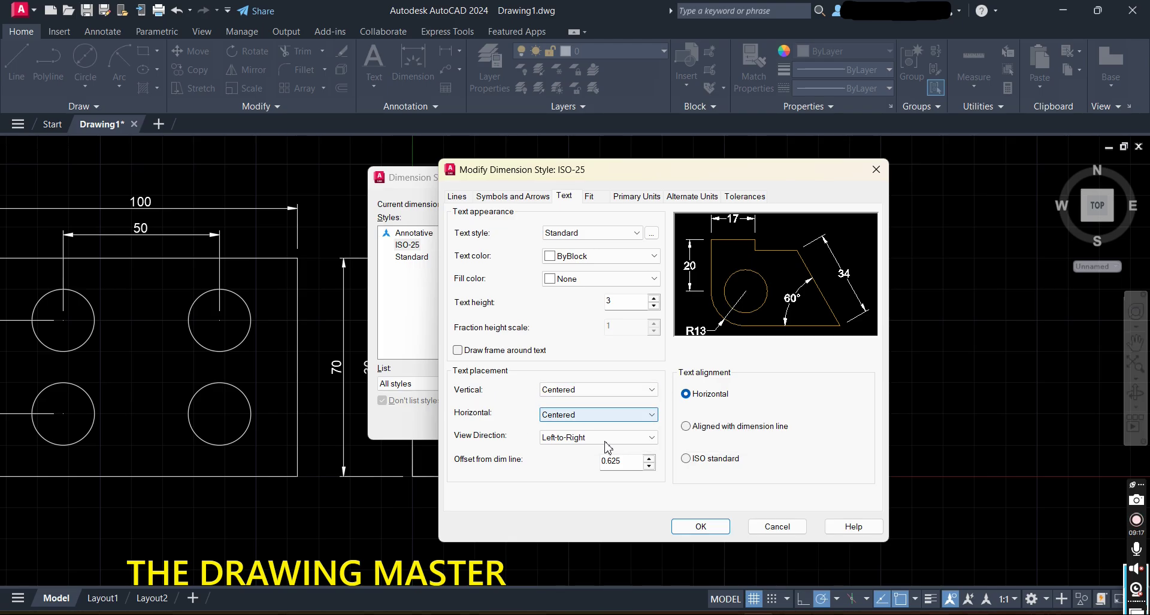
left_click(693, 529)
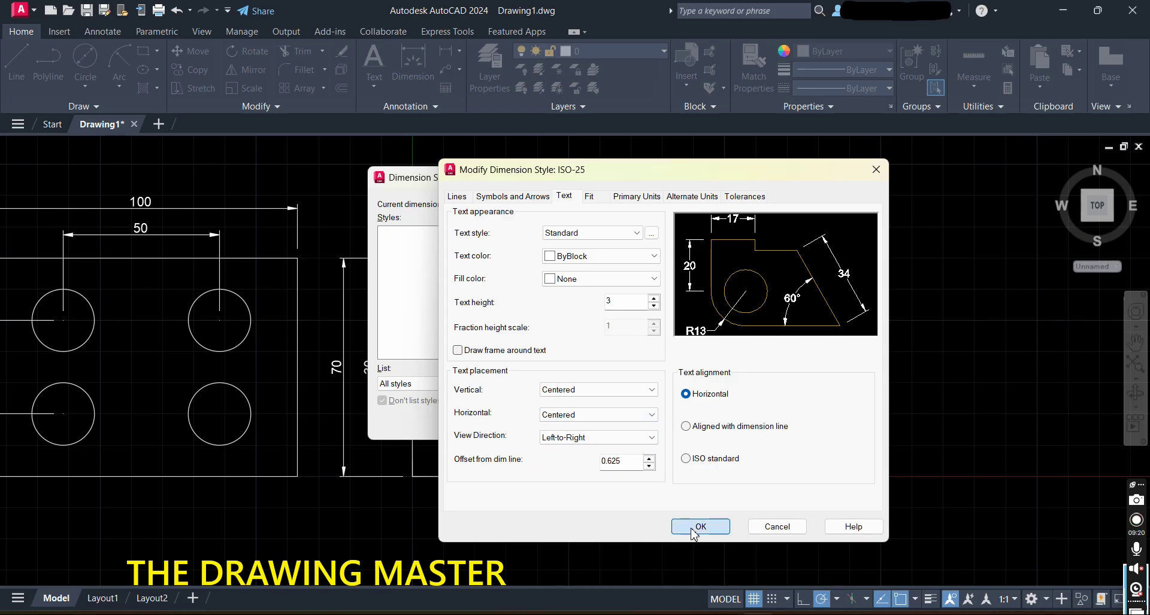
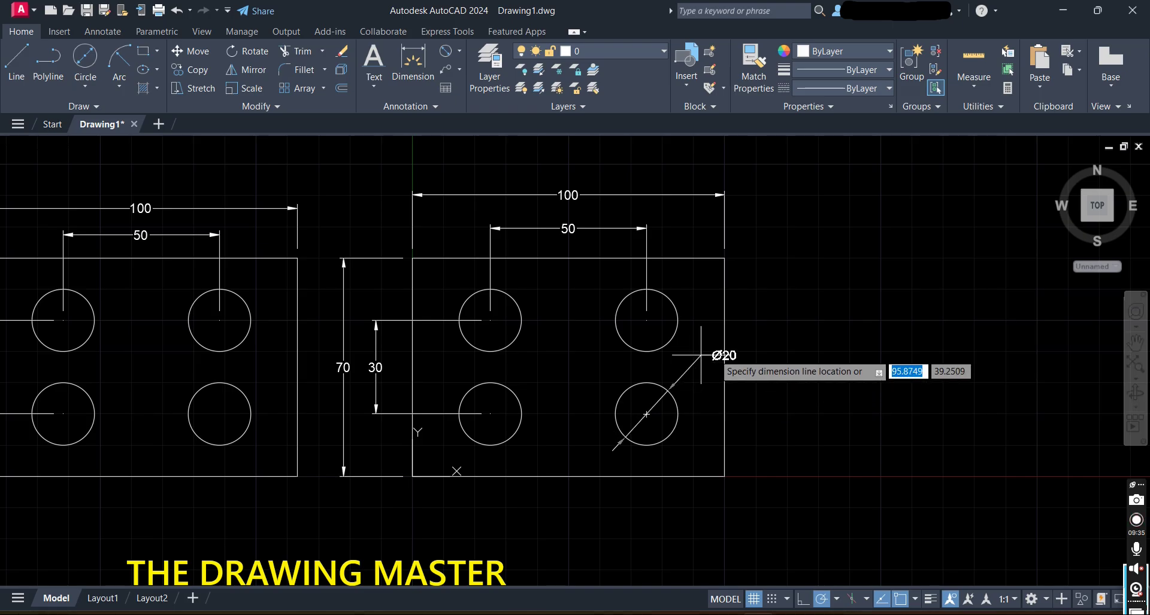
- Try a diameter dimension on the new rectangle's lower-right circle, with its text outside the plate, and delete it
left_click(758, 330)
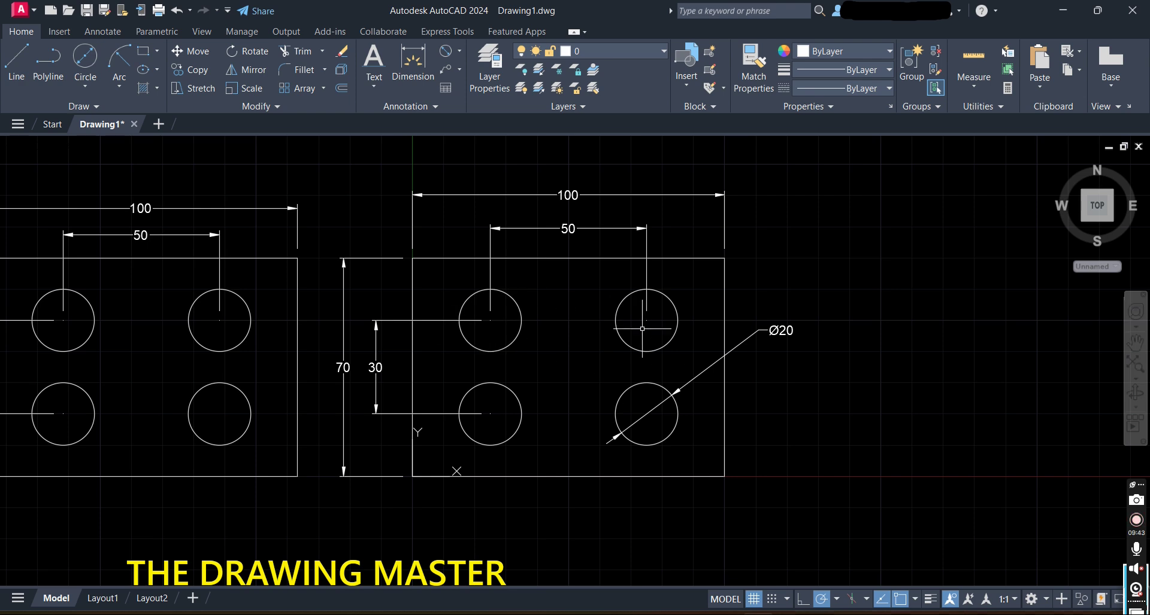
left_click(775, 331)
key("Delete")
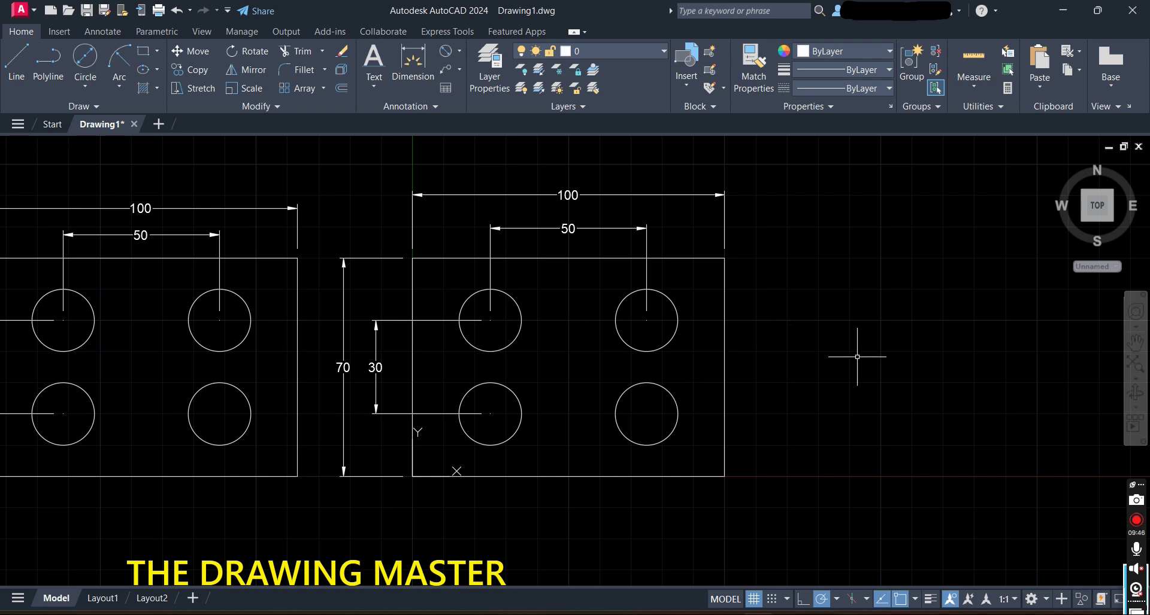
- Add a leader from the new rectangle's lower-right circle to outside the plate, with the text "4 Holes, Ø20"
left_click(457, 70)
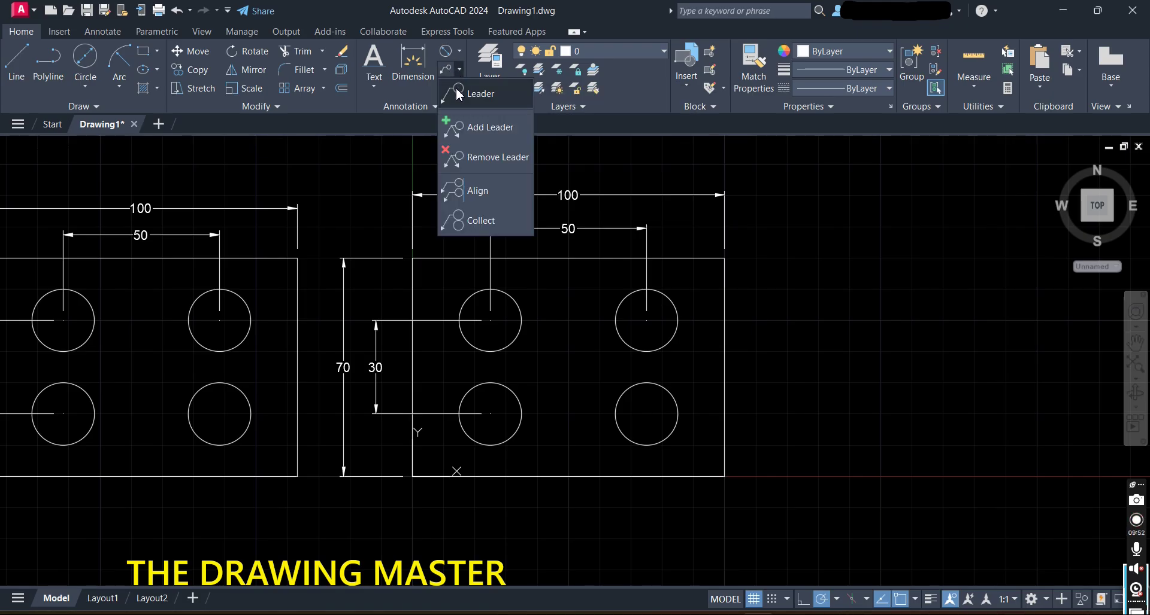
left_click(468, 95)
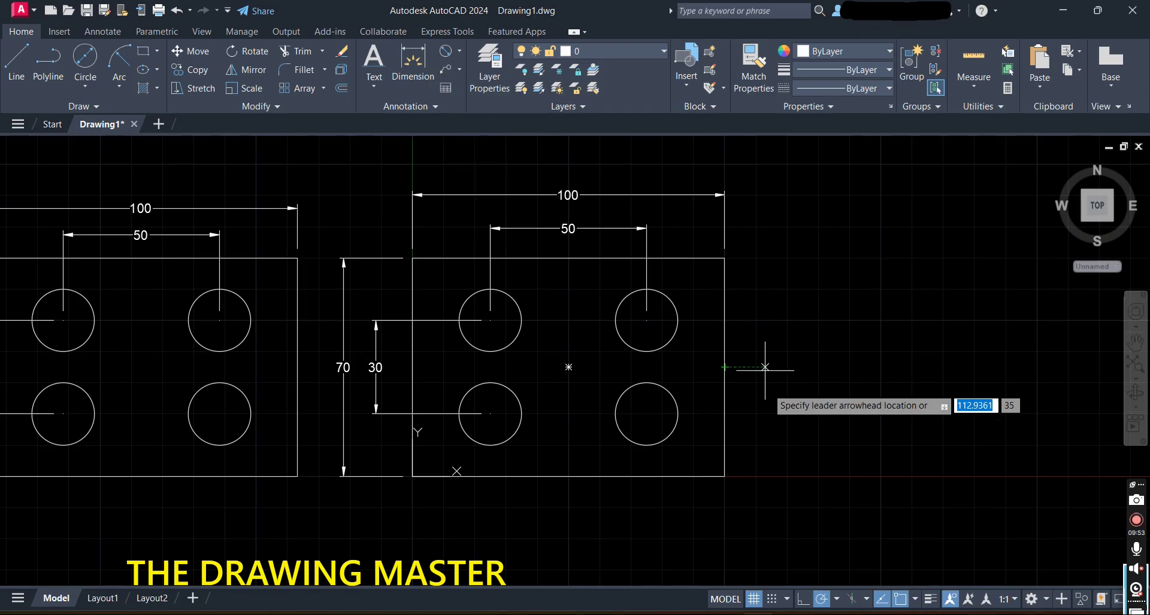
left_click(672, 394)
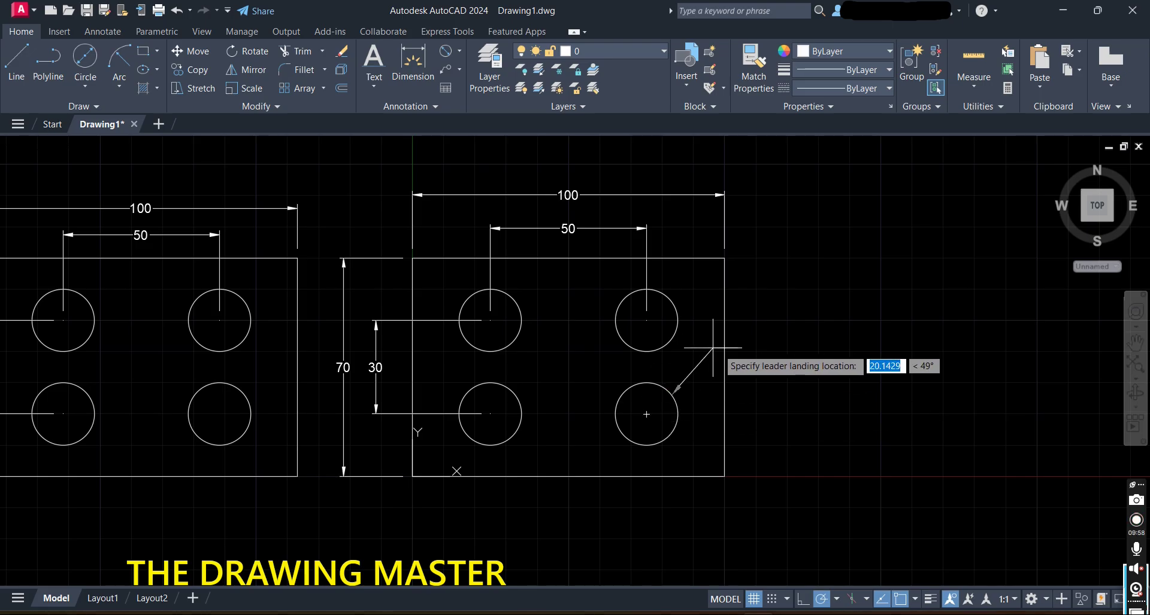
left_click(749, 335)
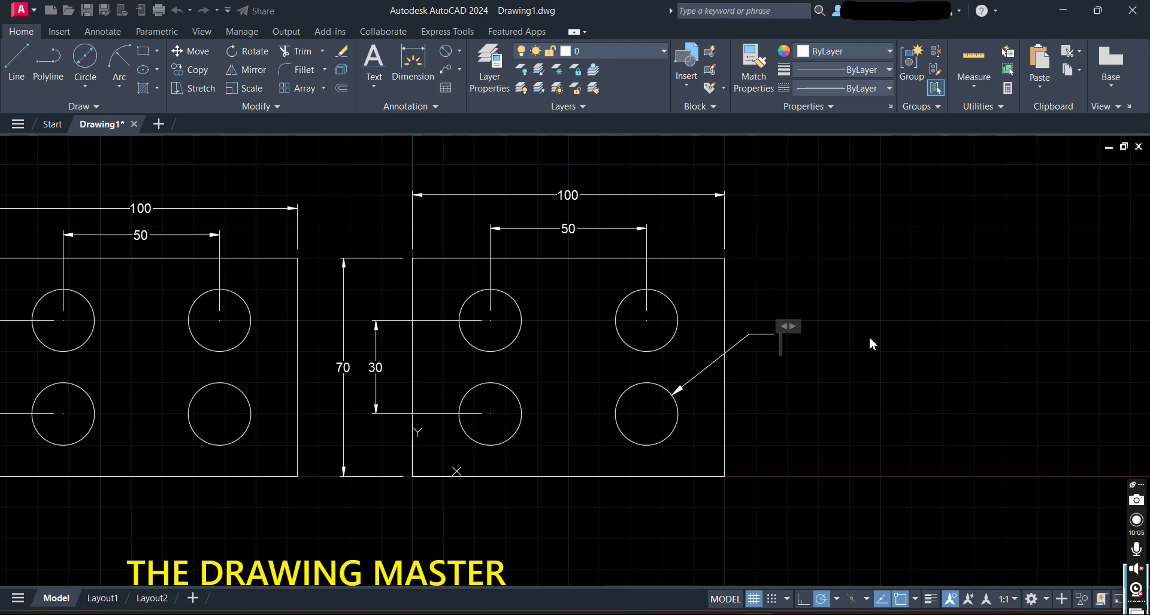
type("4")
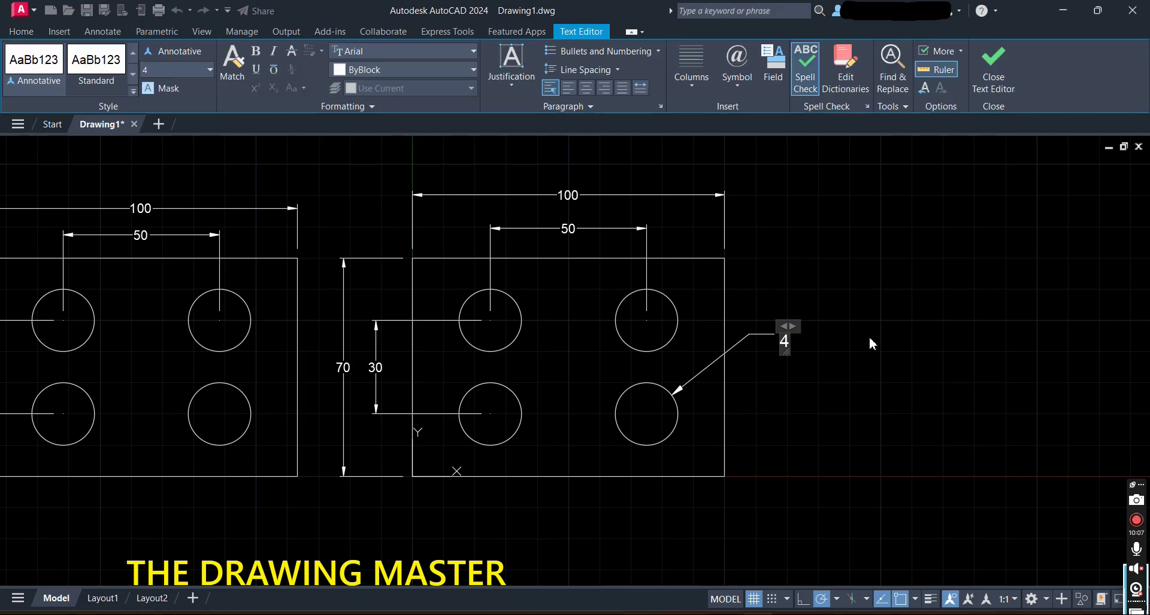
type(" Holes,")
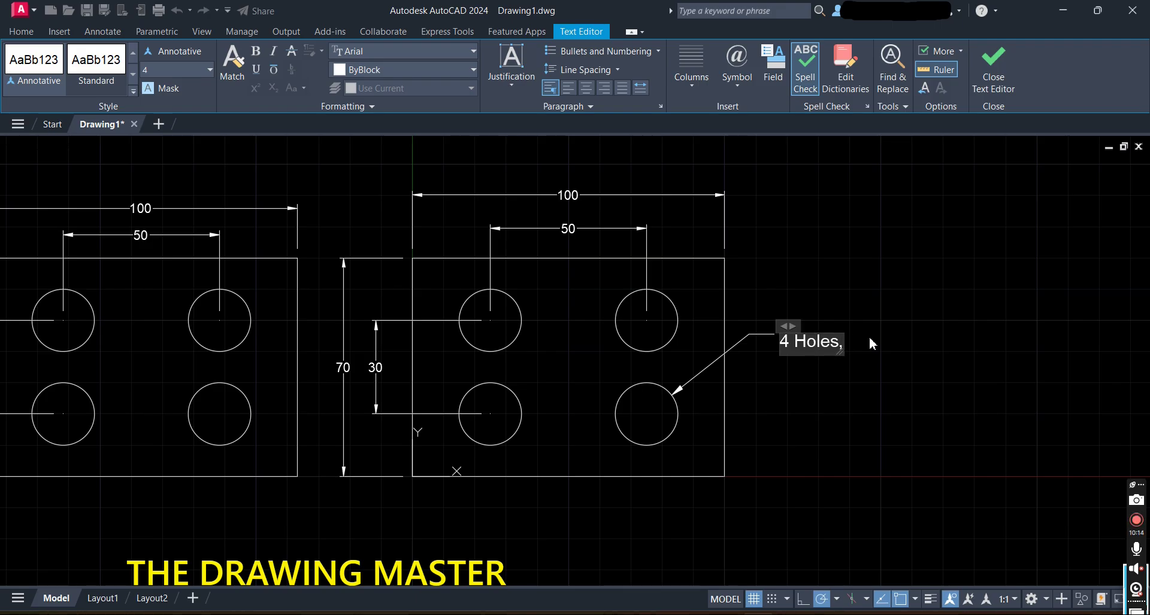
left_click(738, 86)
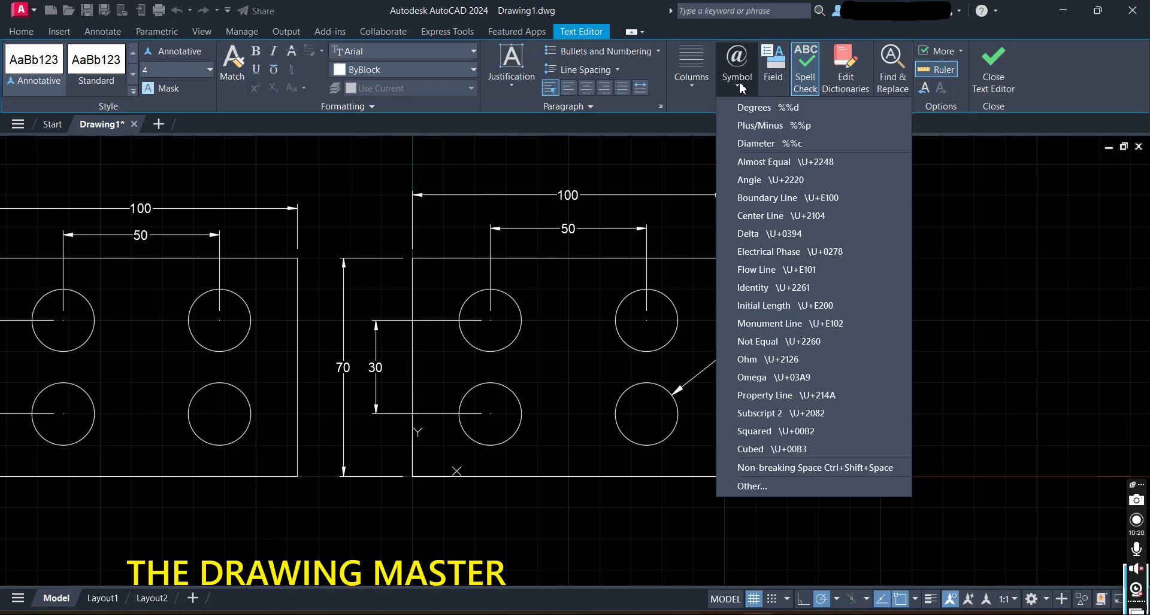
left_click(765, 144)
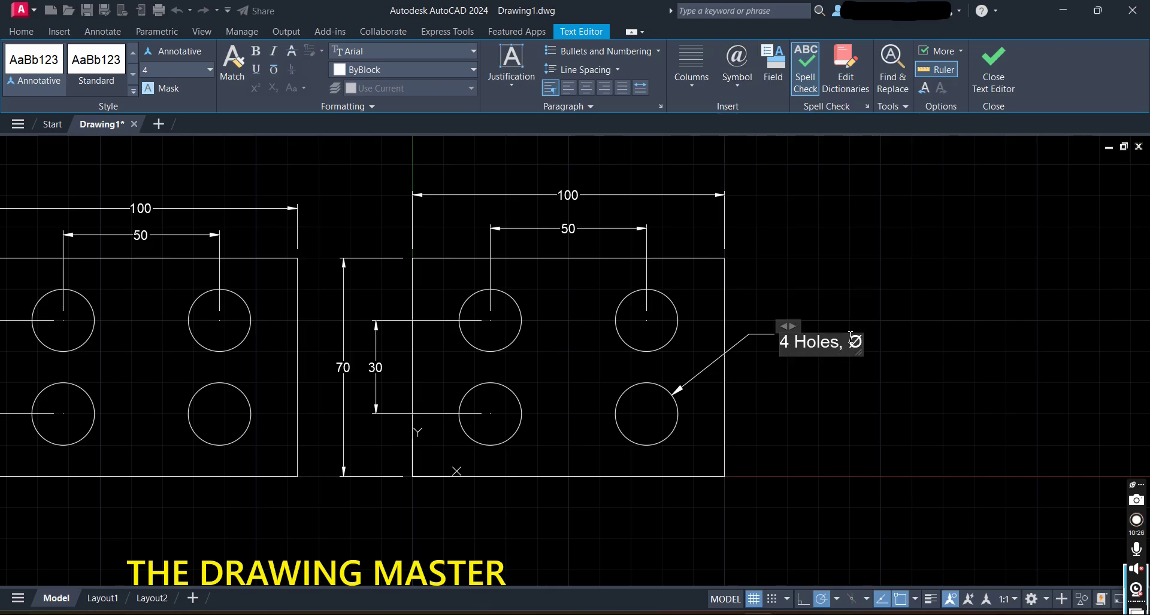
type("20")
left_click(954, 342)
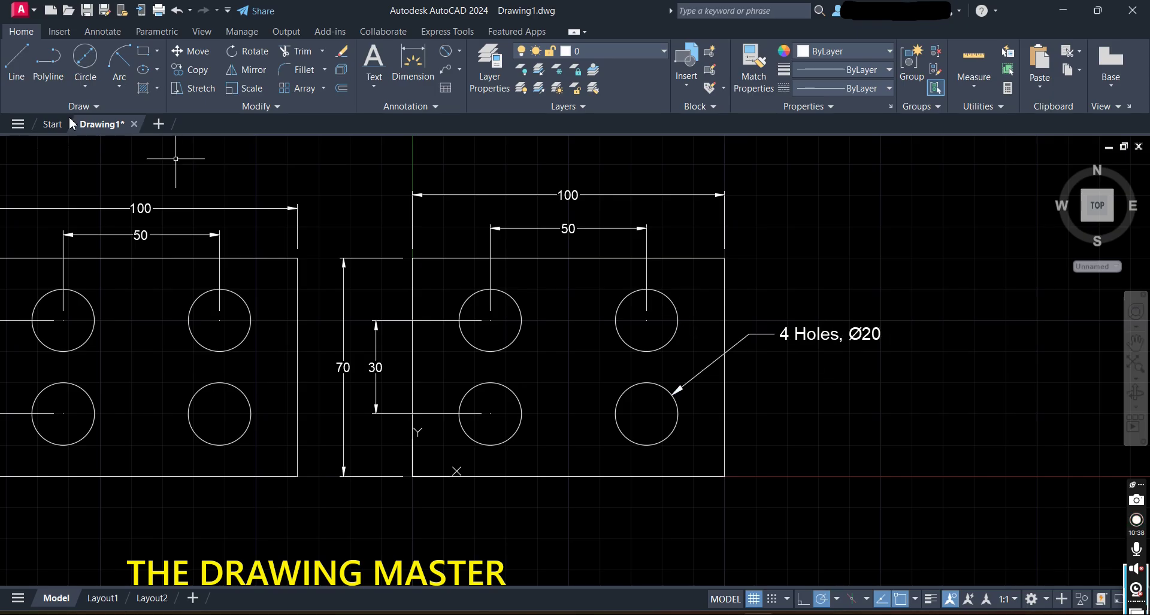
left_click(101, 31)
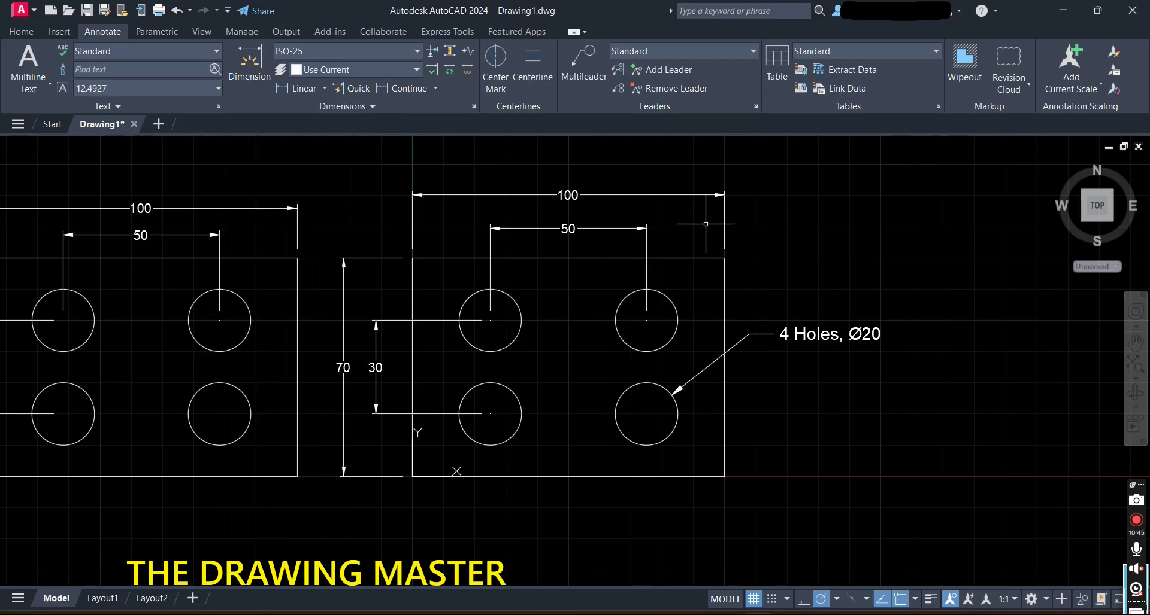
left_click(802, 243)
key("Escape")
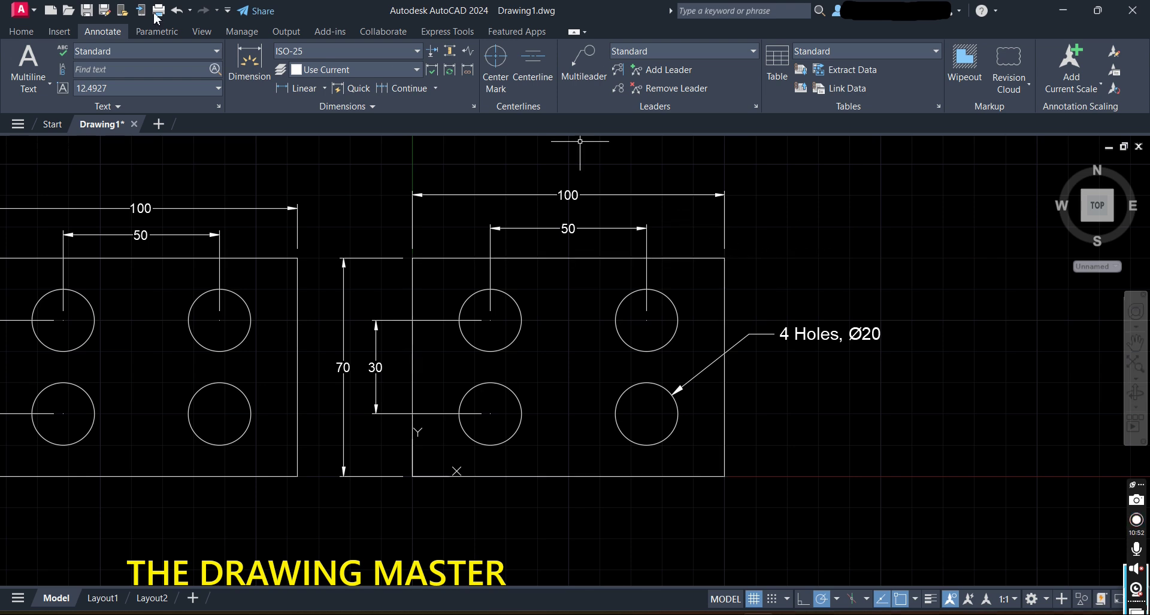
left_click(33, 36)
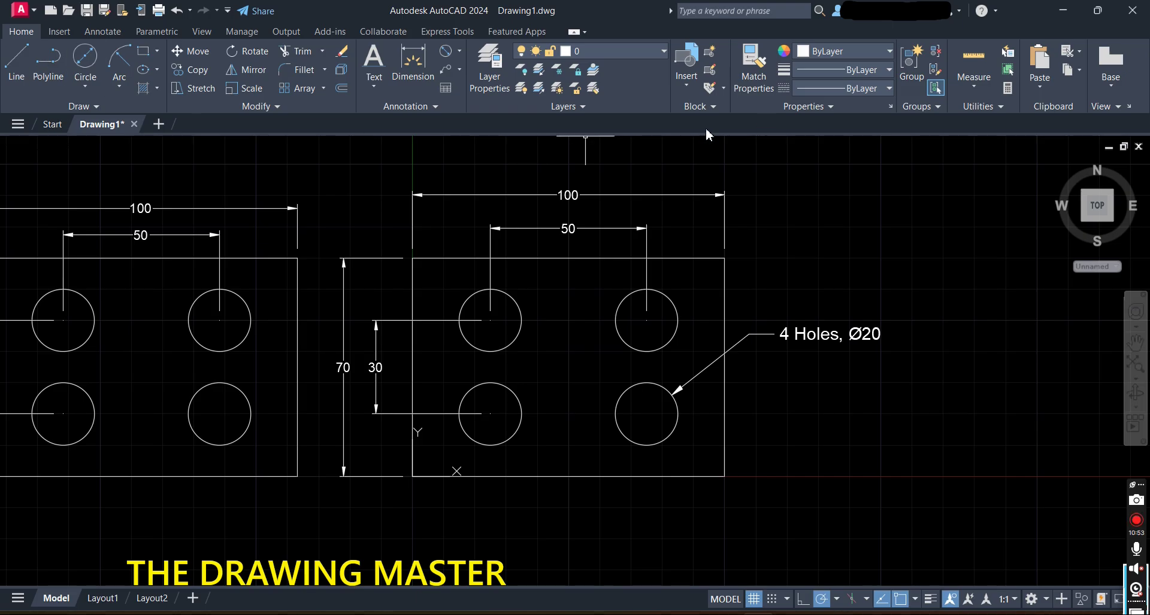
- Set the lineweight of the new rectangle and its four circles to 0.30 mm
left_click(680, 258)
left_click(668, 298)
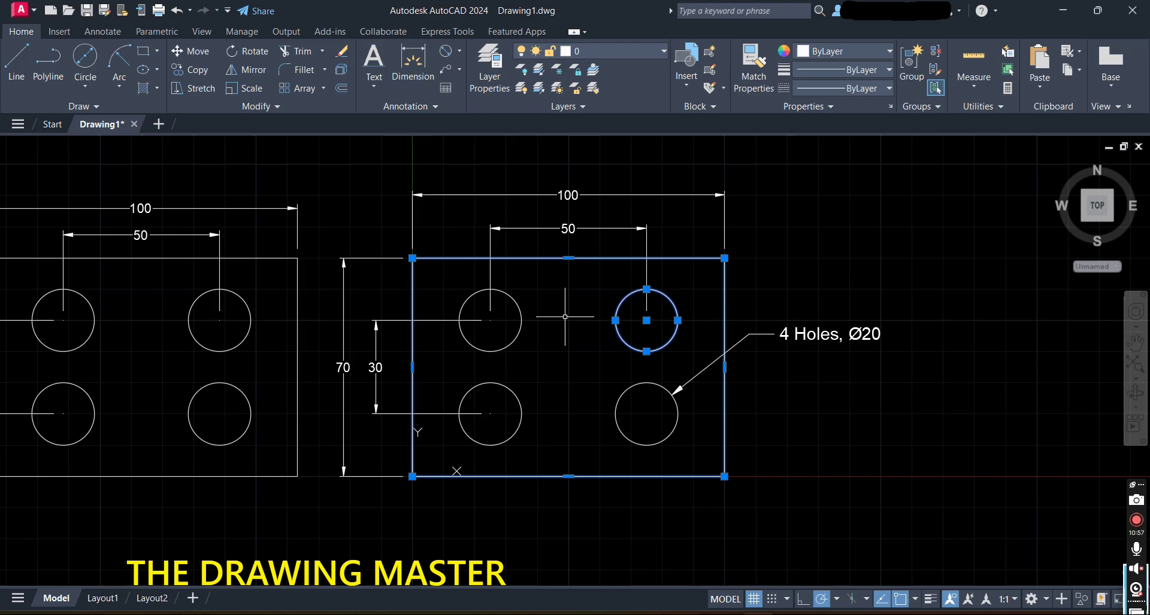
left_click(521, 310)
left_click(515, 389)
left_click(618, 400)
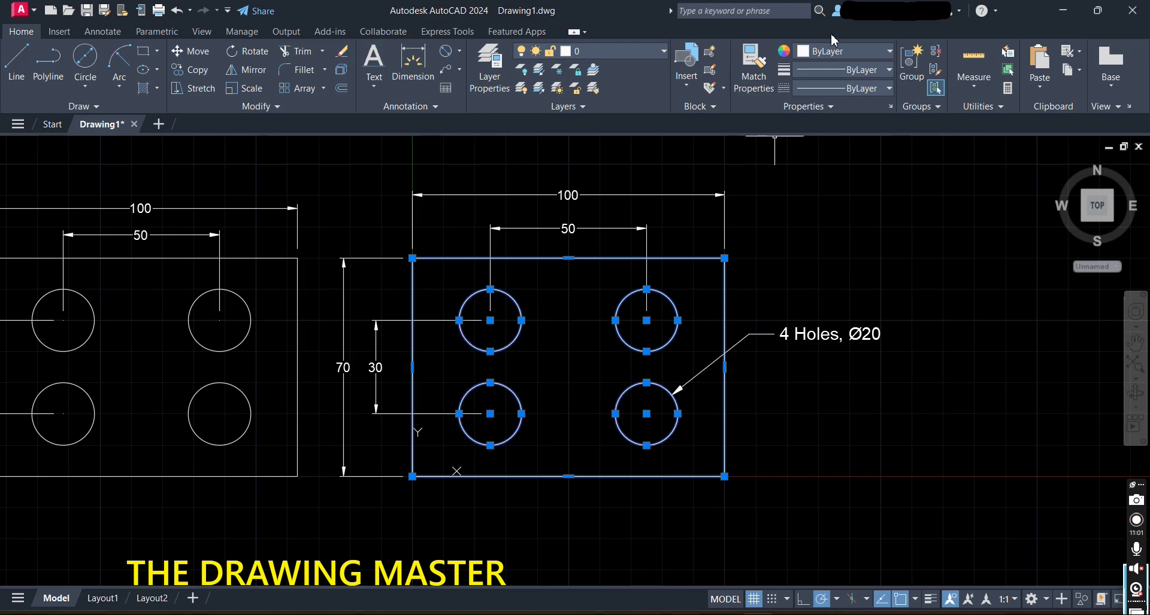
left_click(837, 70)
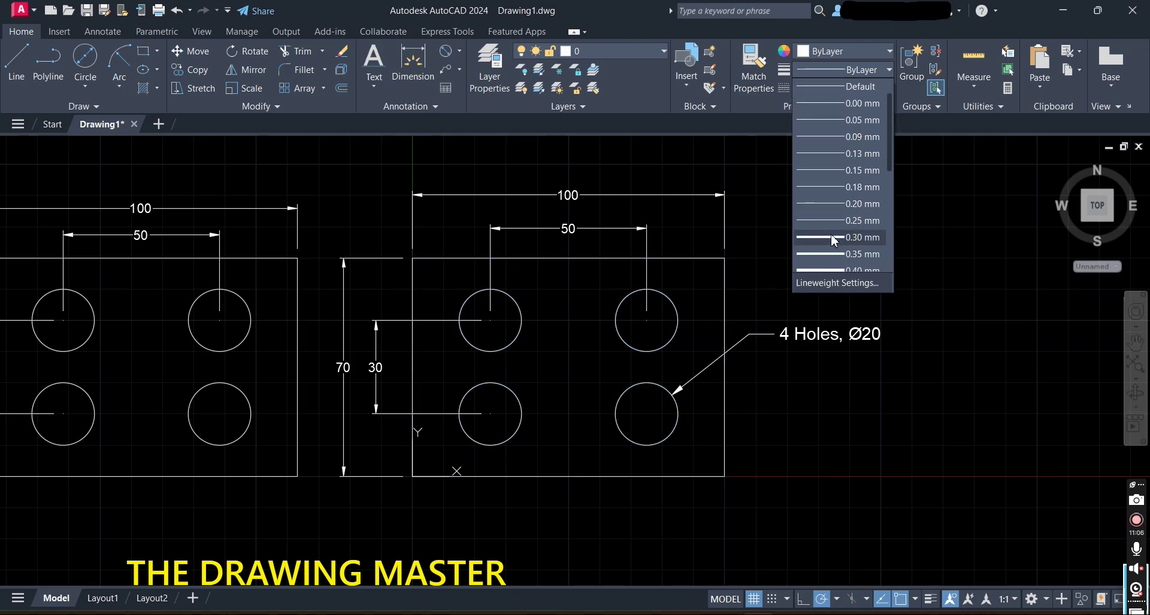
left_click(832, 237)
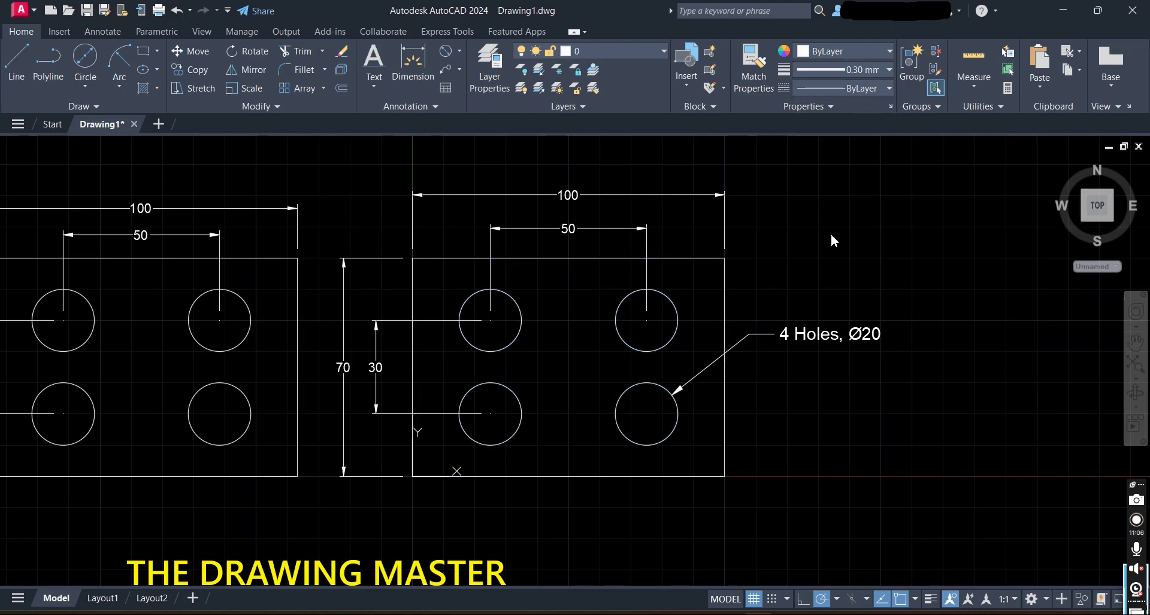
left_click(777, 266)
left_click(777, 267)
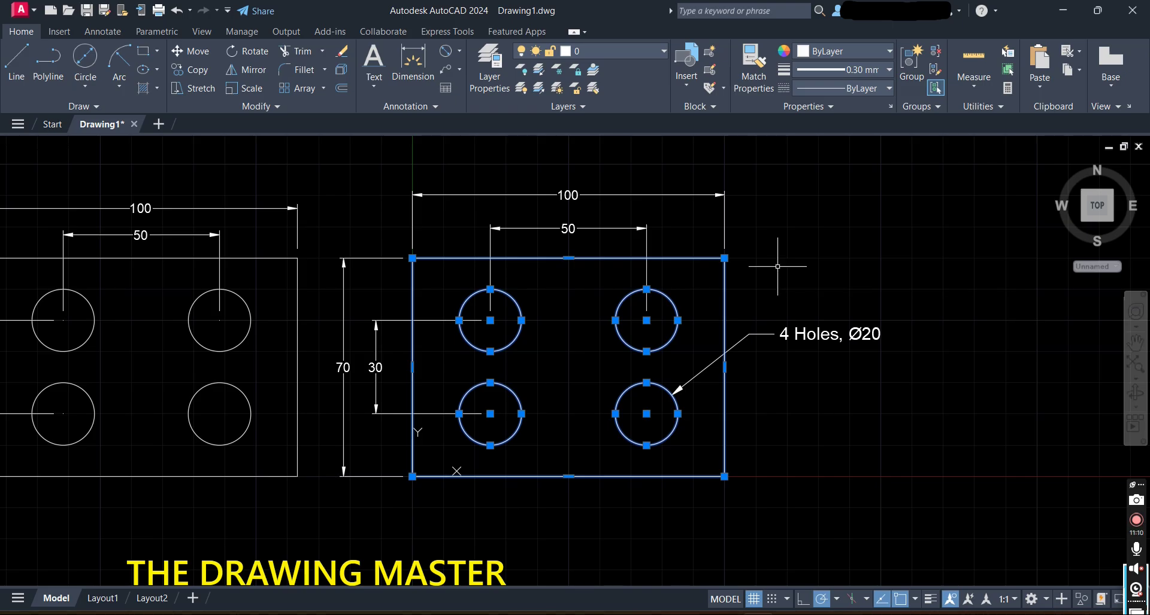
key("Escape")
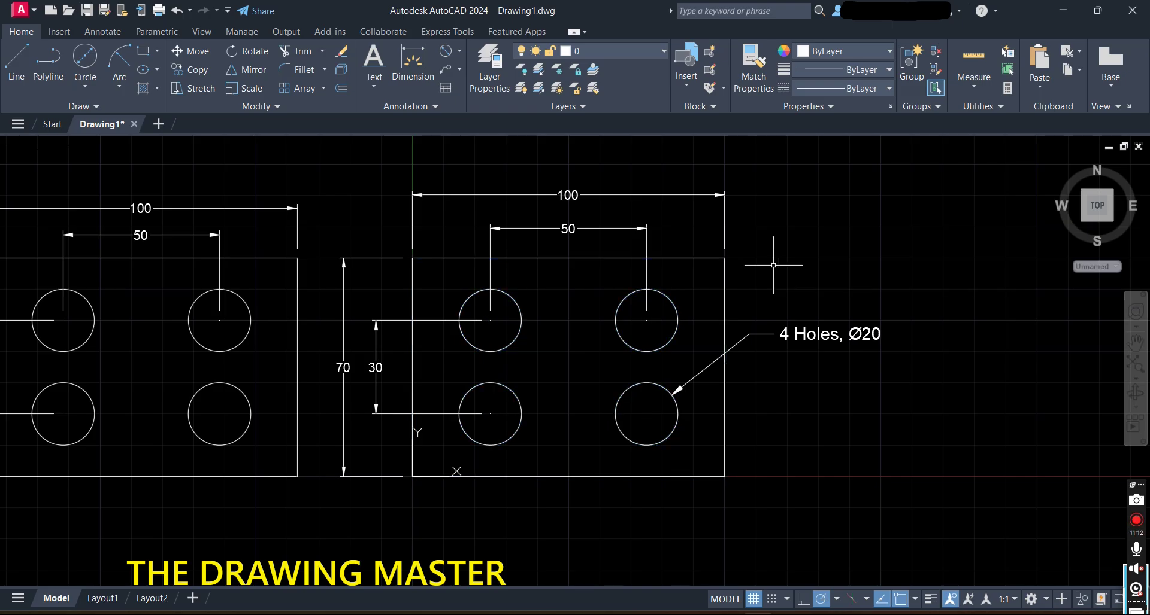
- Turn on the display of lineweights in the drawing
left_click(725, 291)
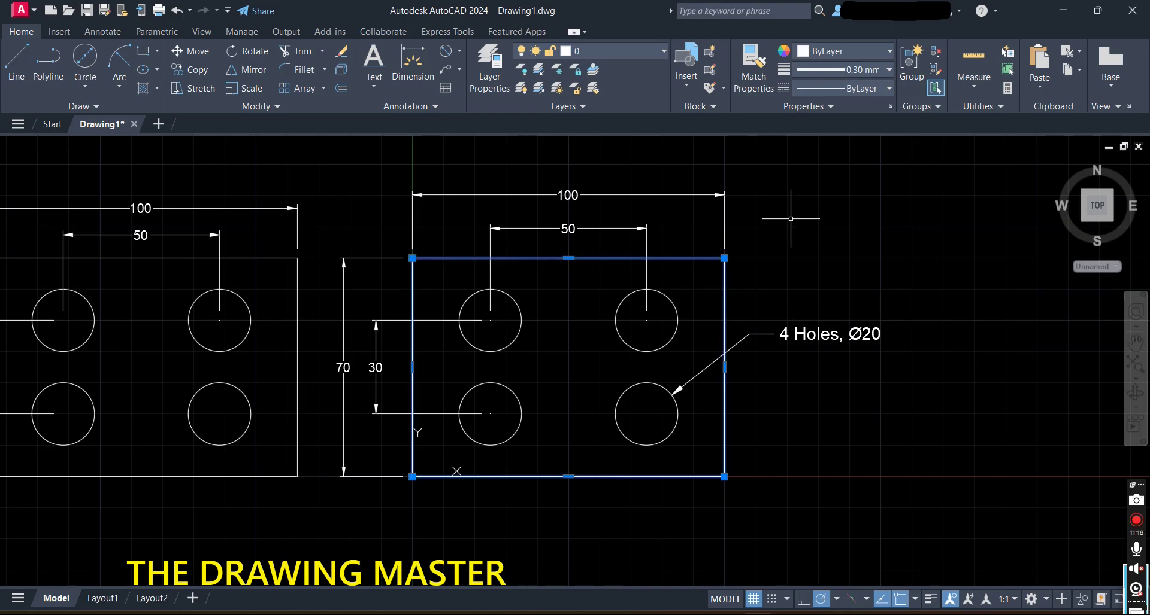
key("Escape")
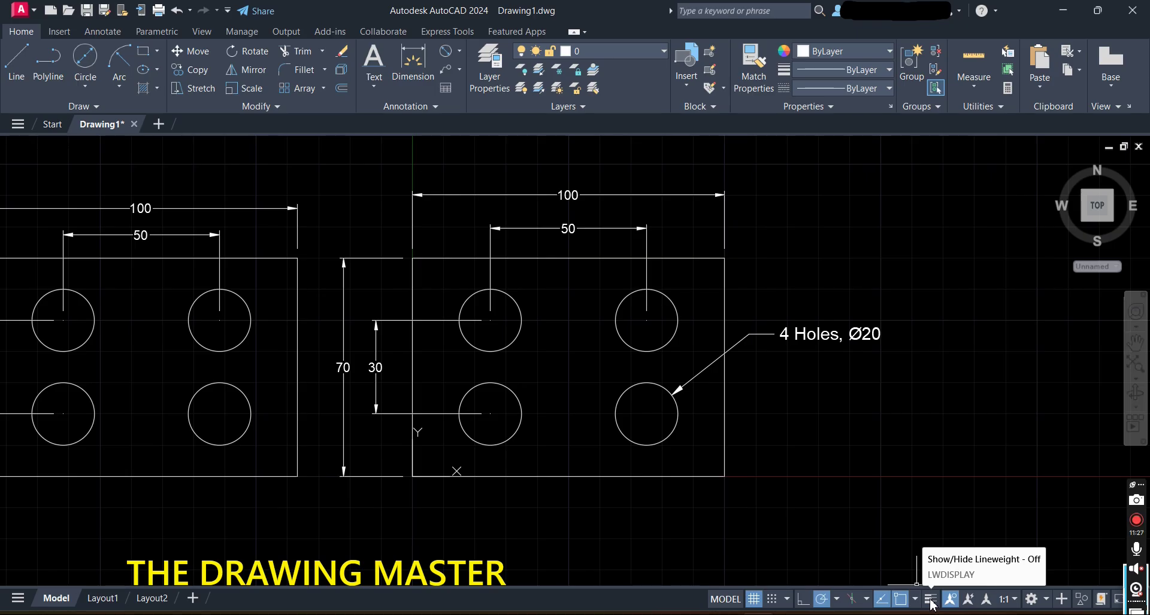
left_click(950, 599)
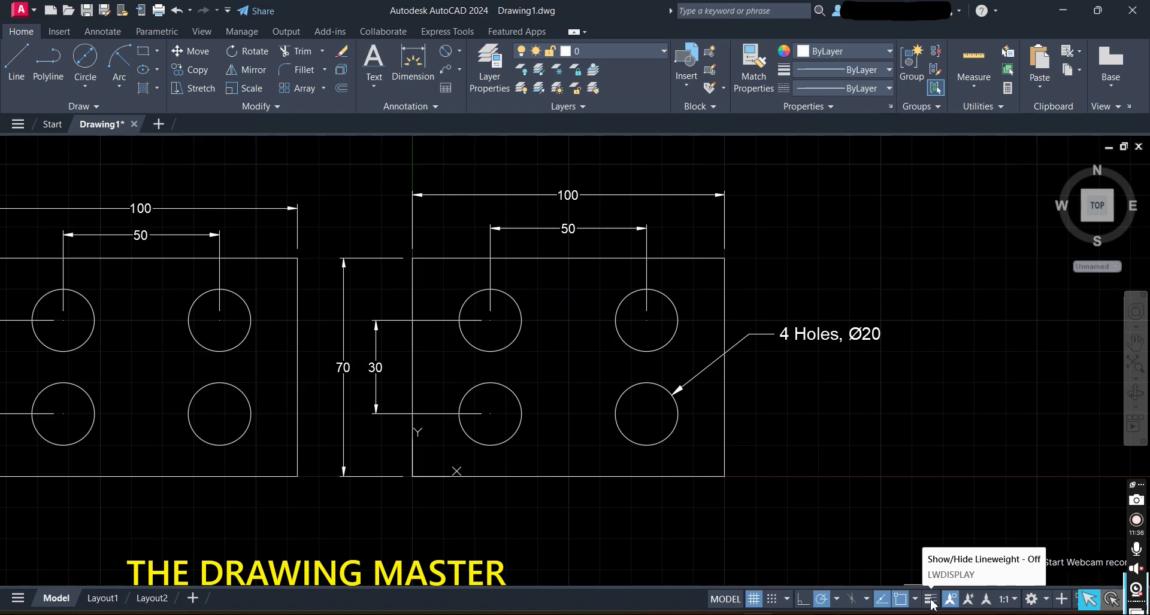
left_click(930, 600)
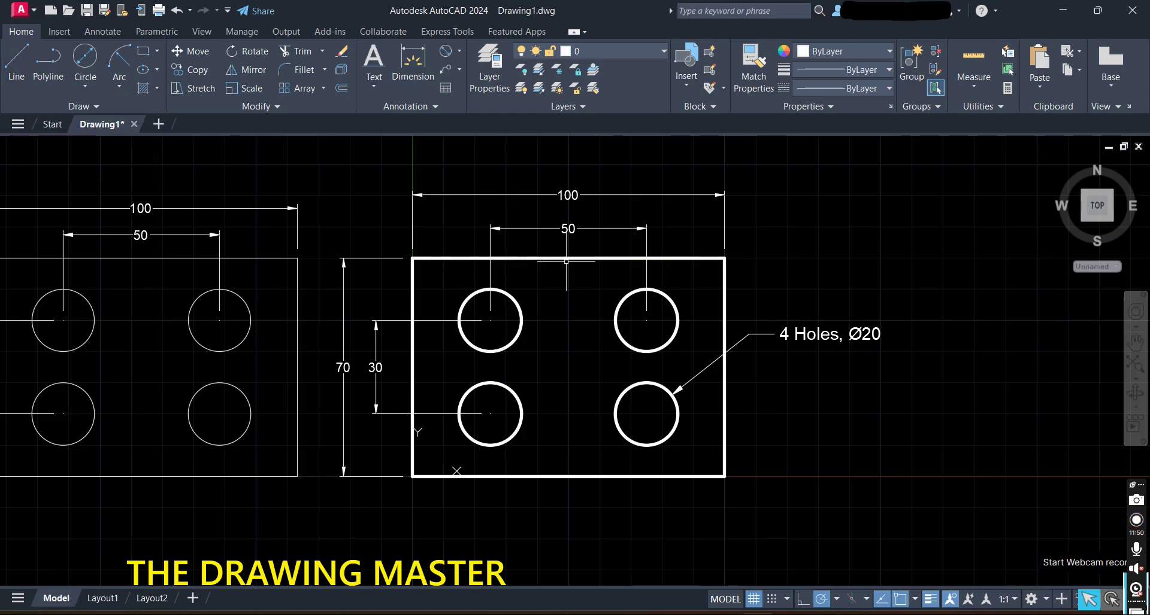
- Draw vertical and horizontal lines joining the midpoints of the new rectangle's opposite sides, and delete the diagonal connecting segment
left_click(18, 74)
left_click(569, 257)
left_click(570, 477)
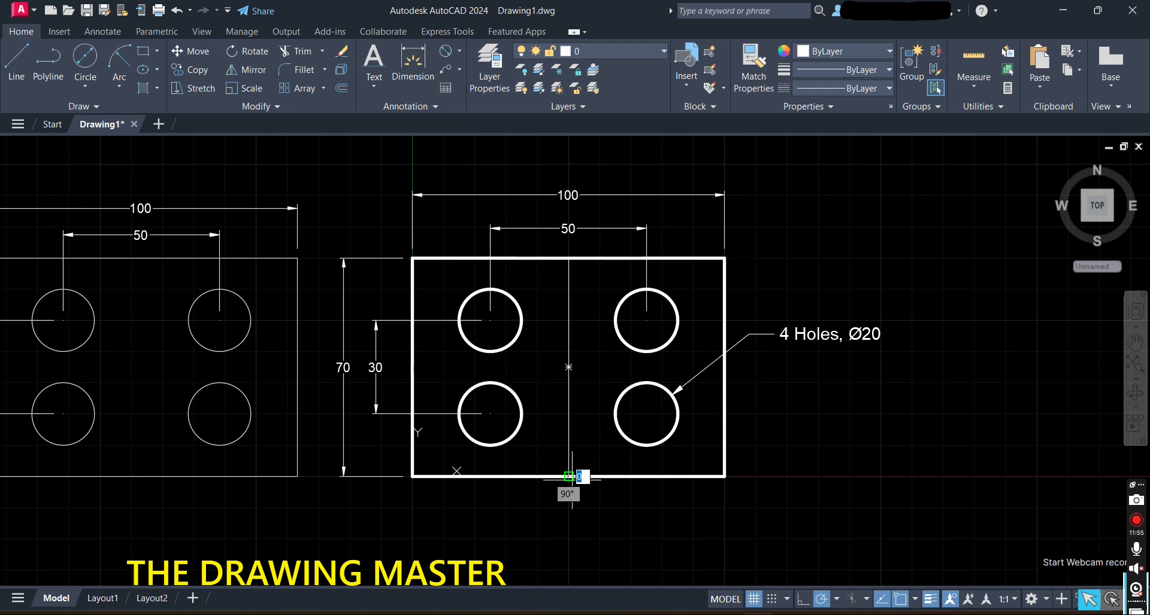
left_click(725, 366)
left_click(412, 367)
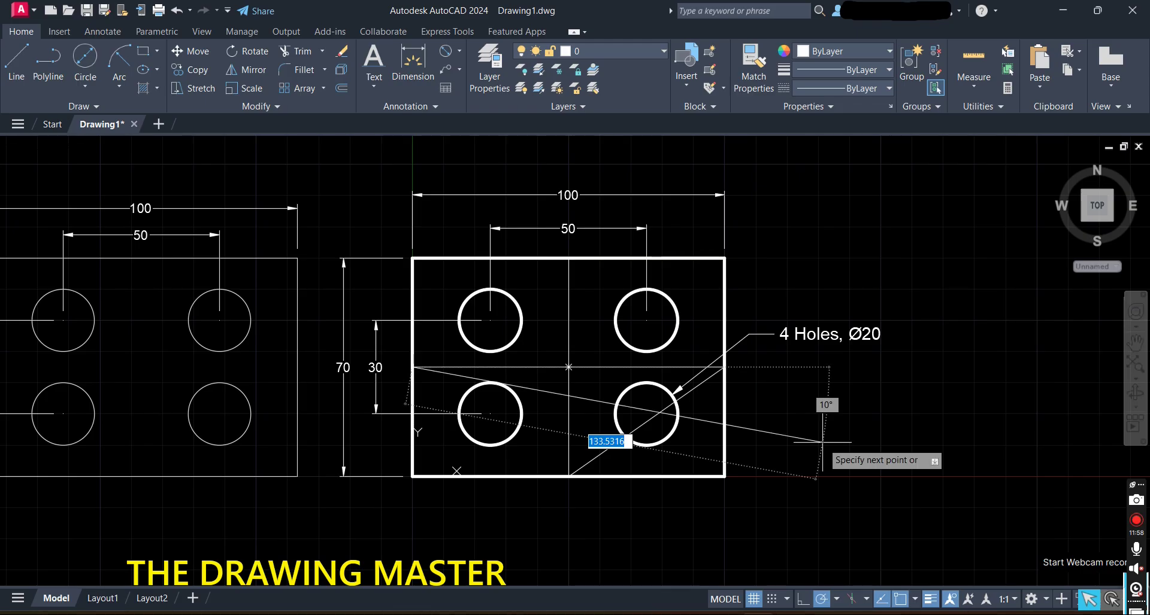
key("Escape")
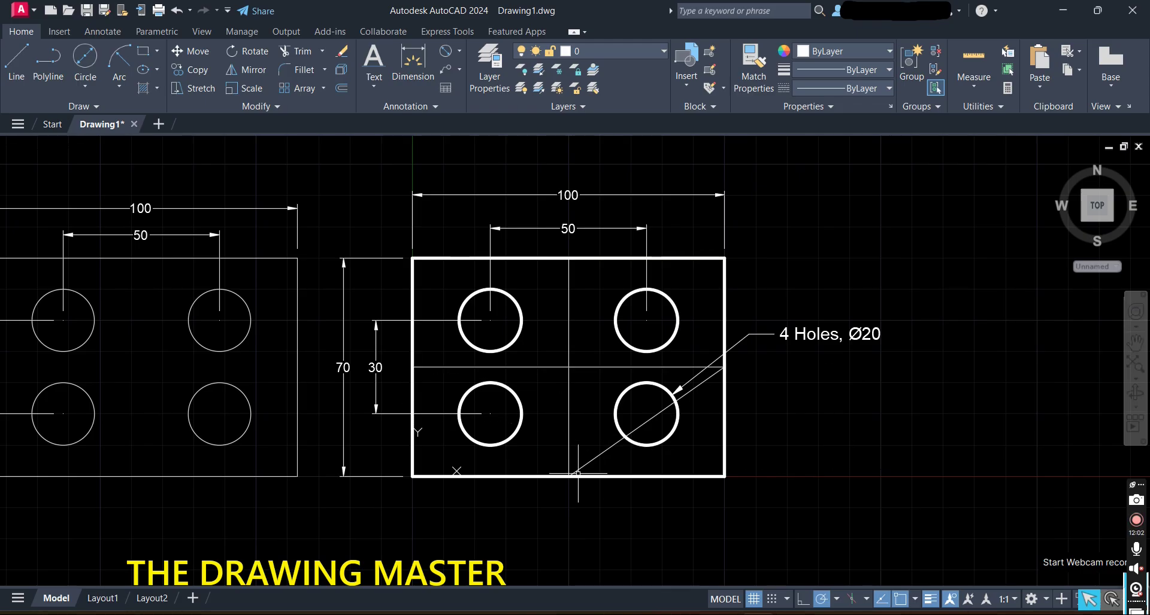
left_click(598, 455)
key("Delete")
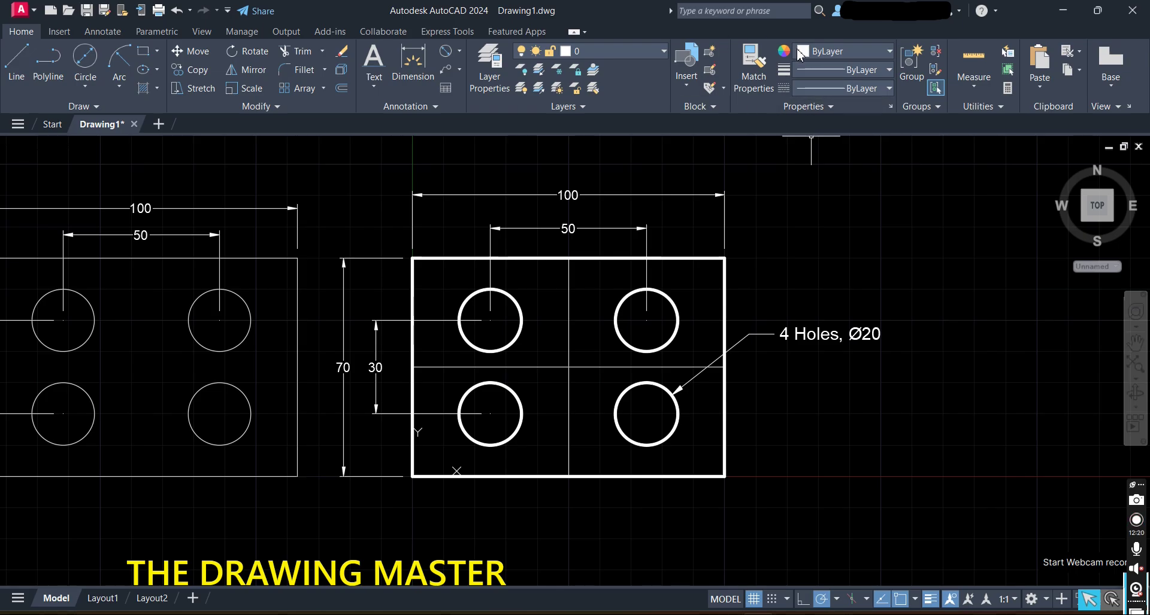
- Load the CENTER linetype from acadiso.lin into the drawing
left_click(842, 90)
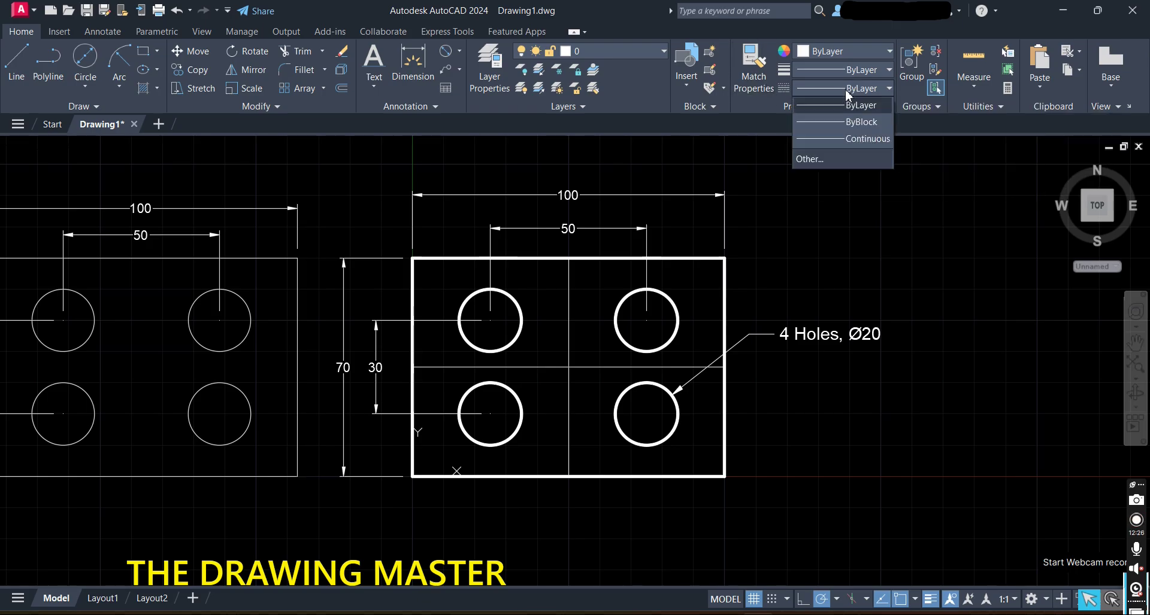
left_click(823, 161)
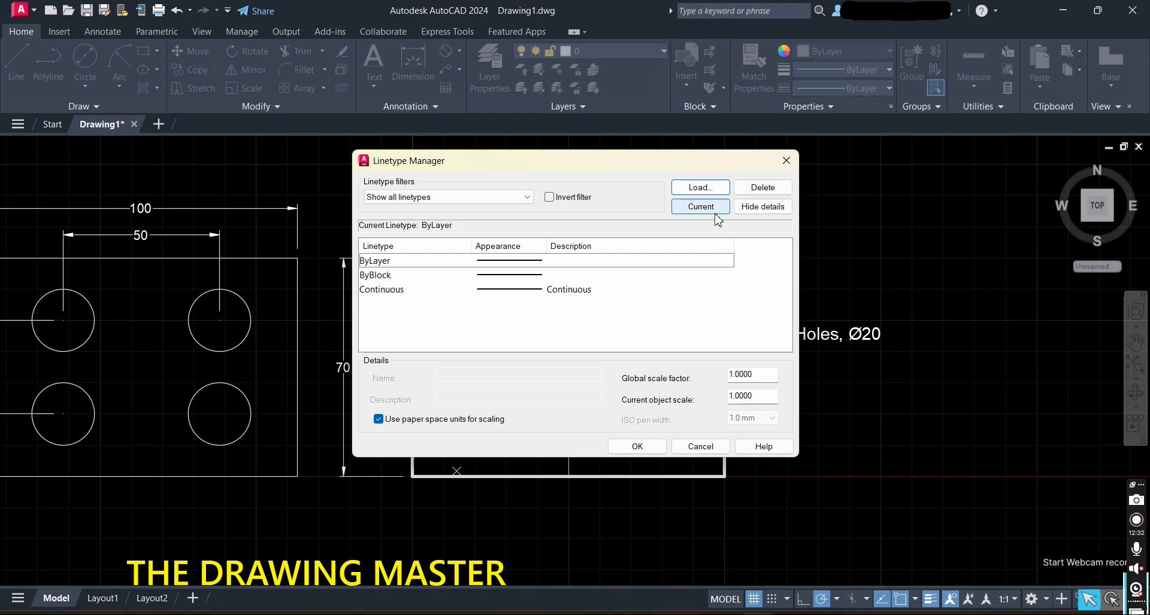
left_click(701, 188)
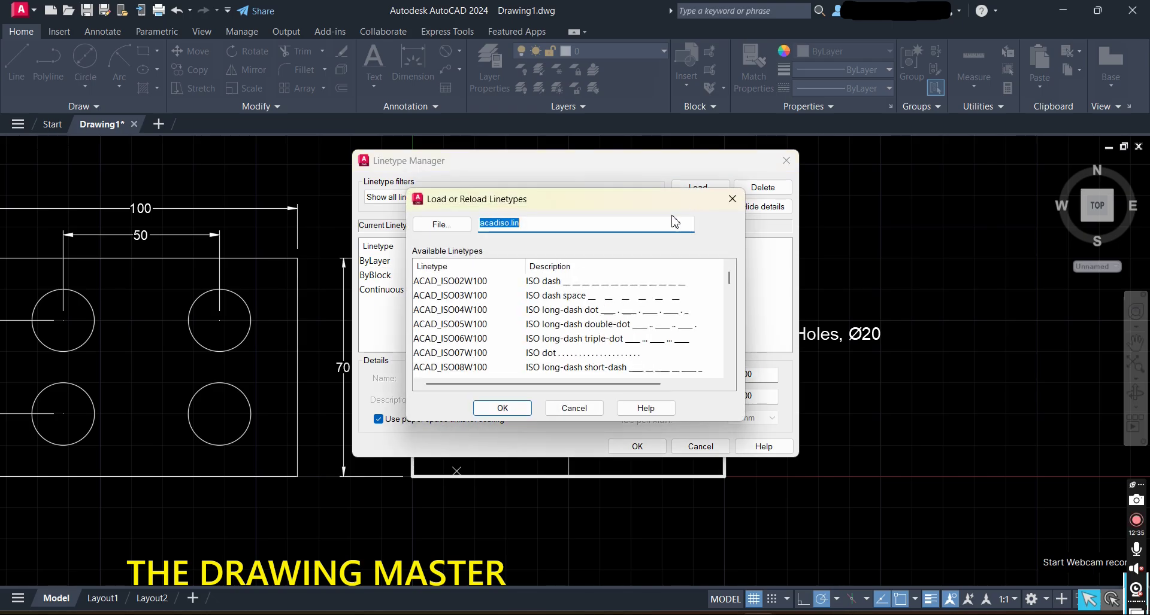
scroll(469, 308, "down", 4)
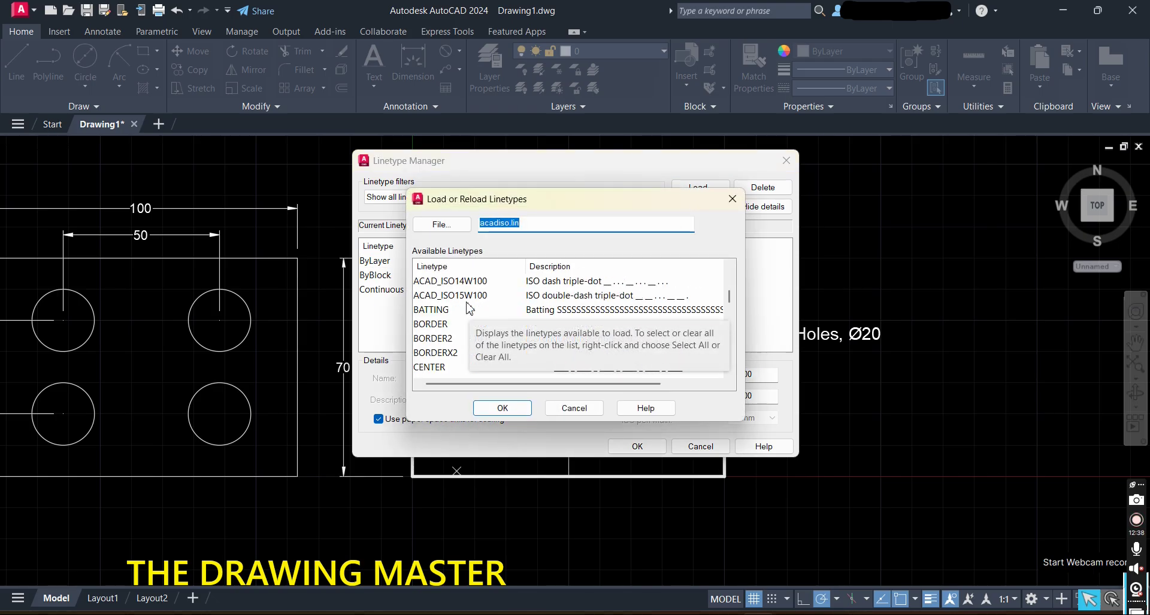
scroll(468, 309, "down", 1)
left_click(431, 327)
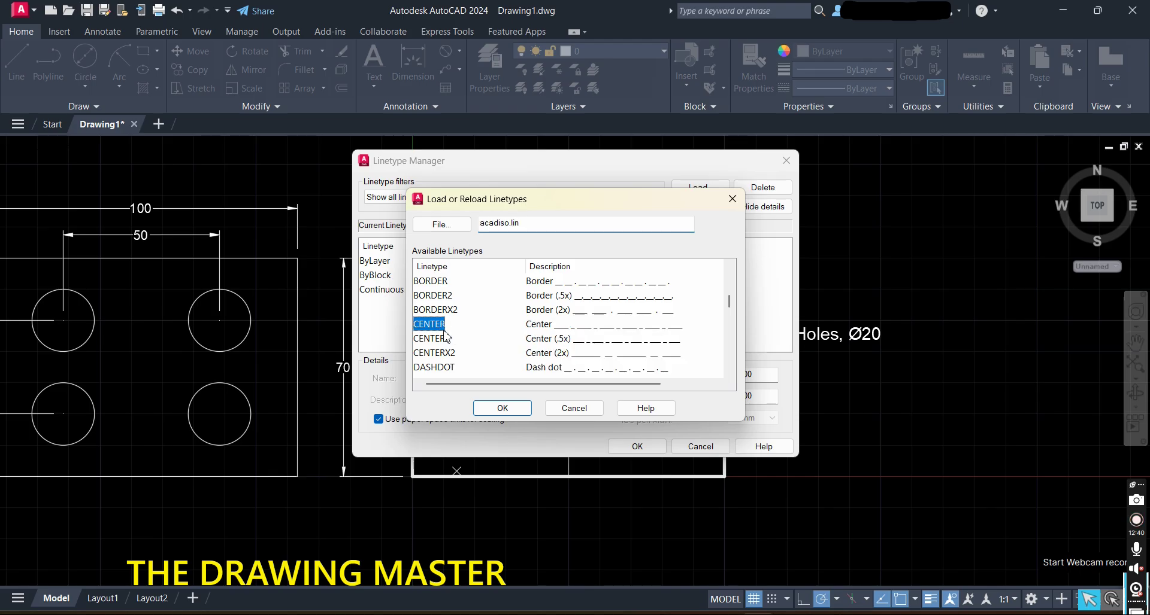
left_click(490, 410)
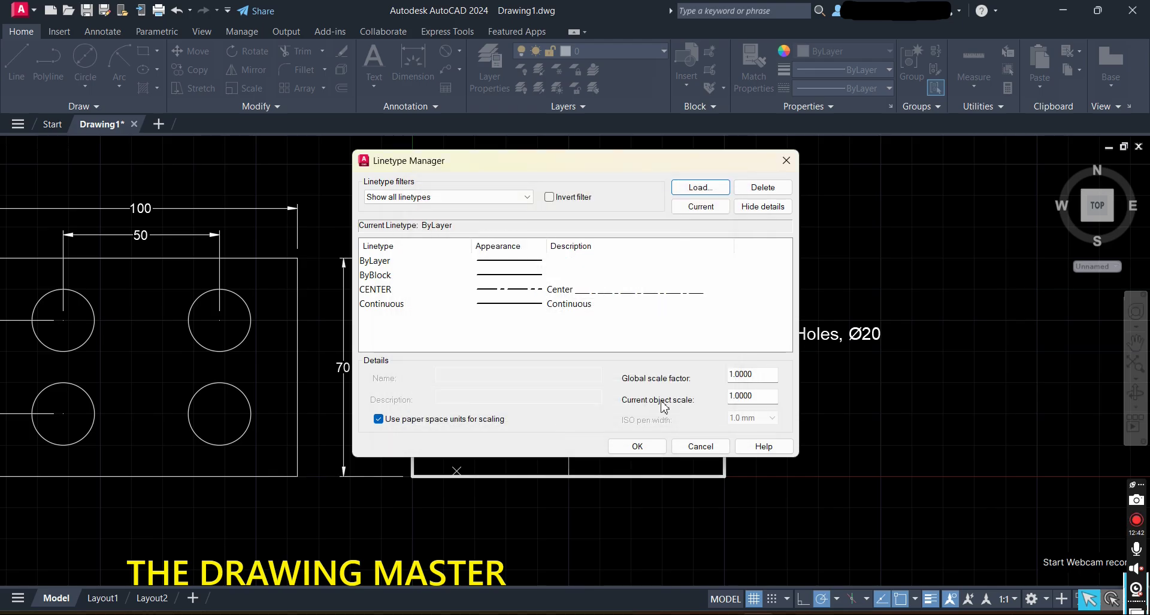
left_click(636, 447)
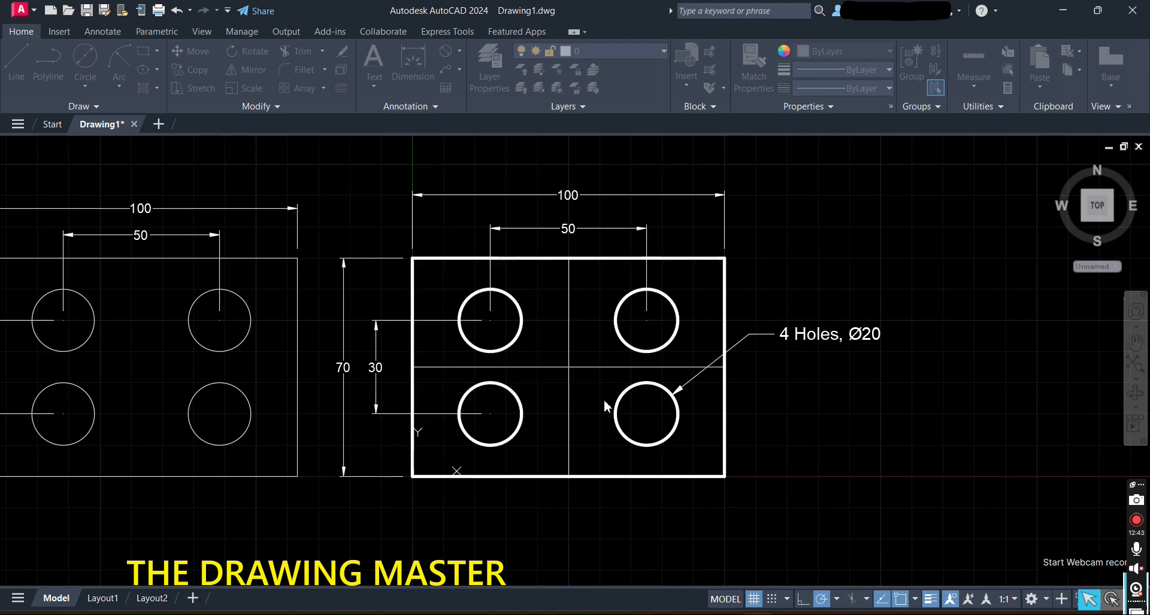
- Assign the CENTER linetype to the vertical and horizontal lines crossing in the middle of the thick-outlined plate
left_click(568, 343)
left_click(541, 368)
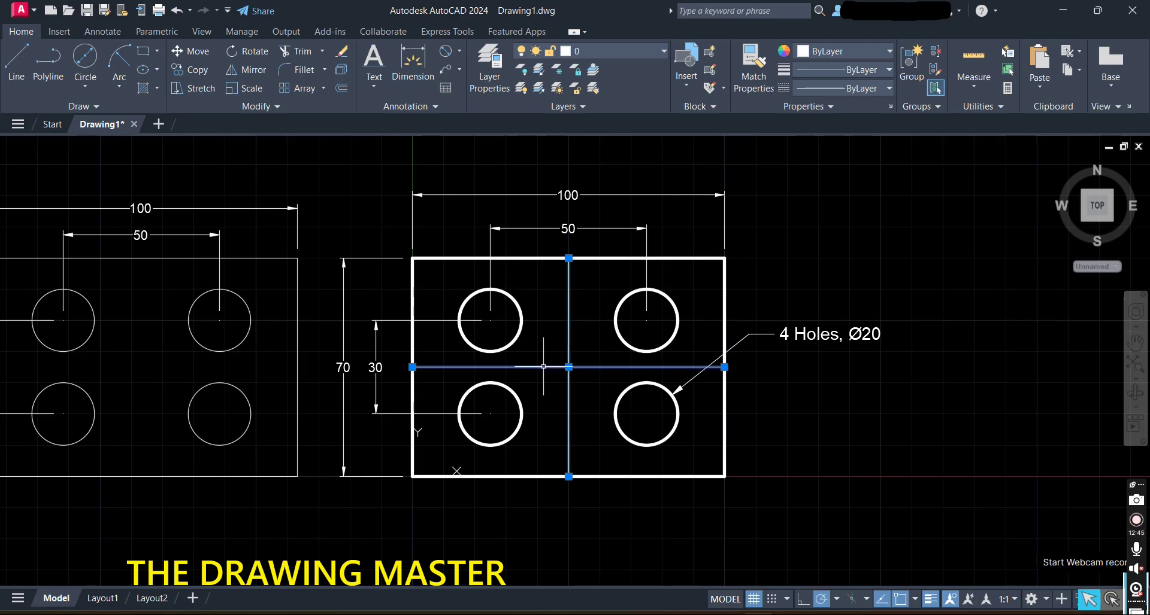
left_click(849, 88)
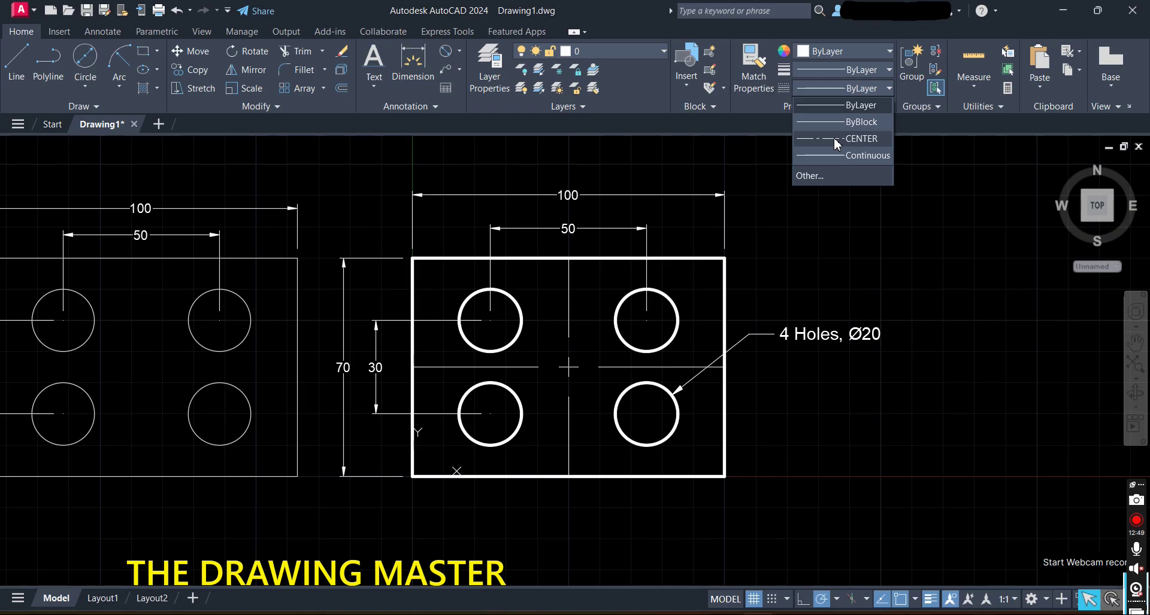
left_click(836, 139)
key("Escape")
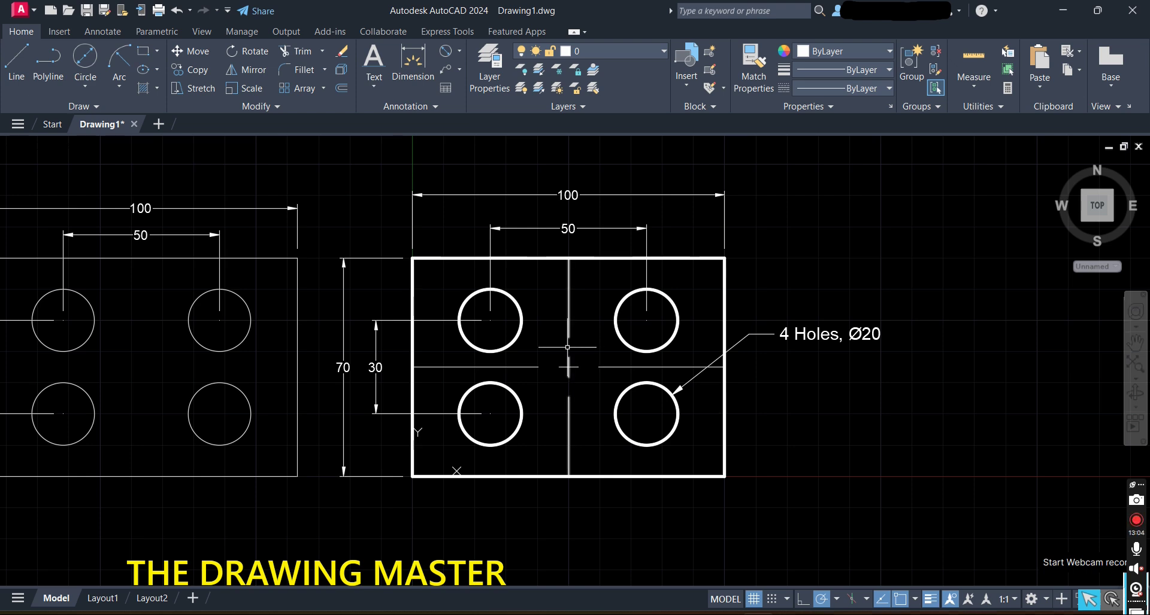
- Set the global linetype scale factor of the drawing to 0.25
scroll(568, 347, "up", 8)
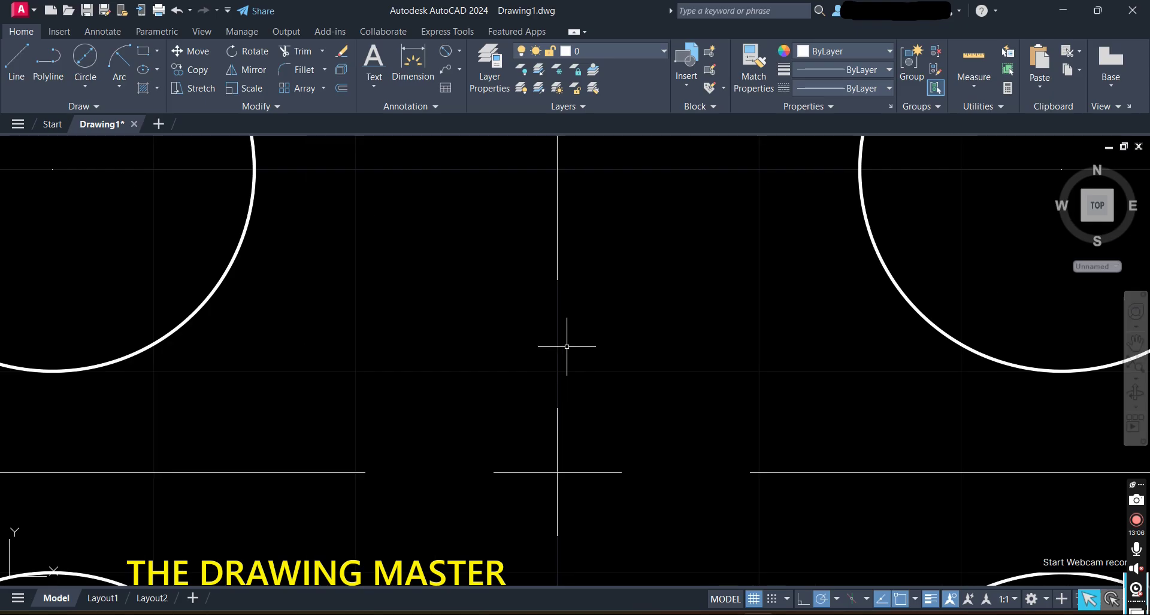
scroll(566, 347, "up", 2)
scroll(565, 344, "down", 4)
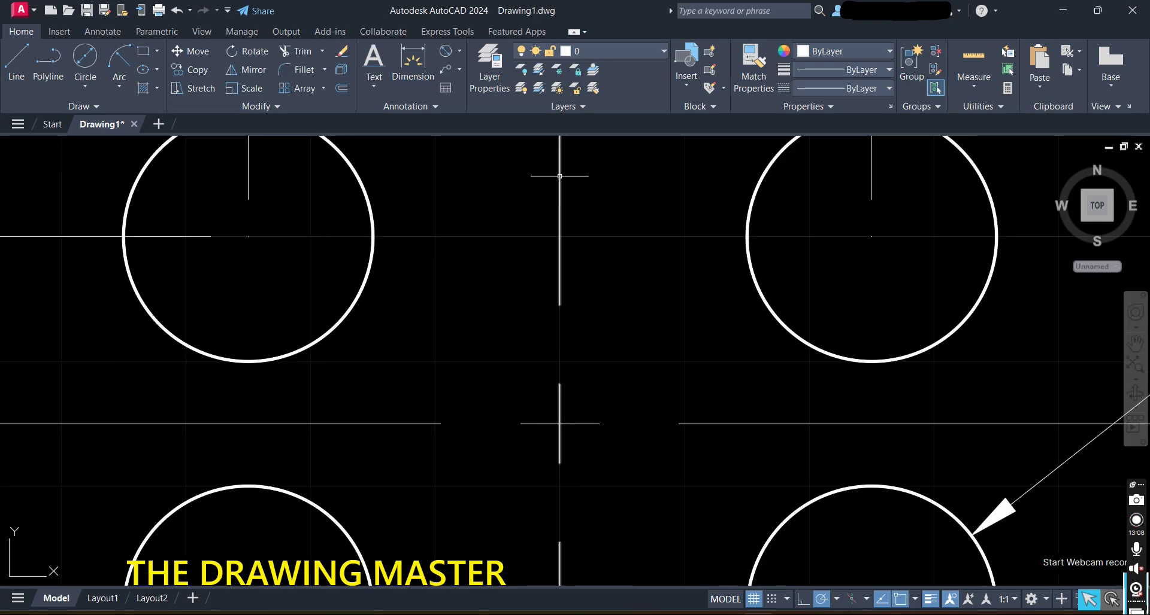
scroll(566, 257, "down", 6)
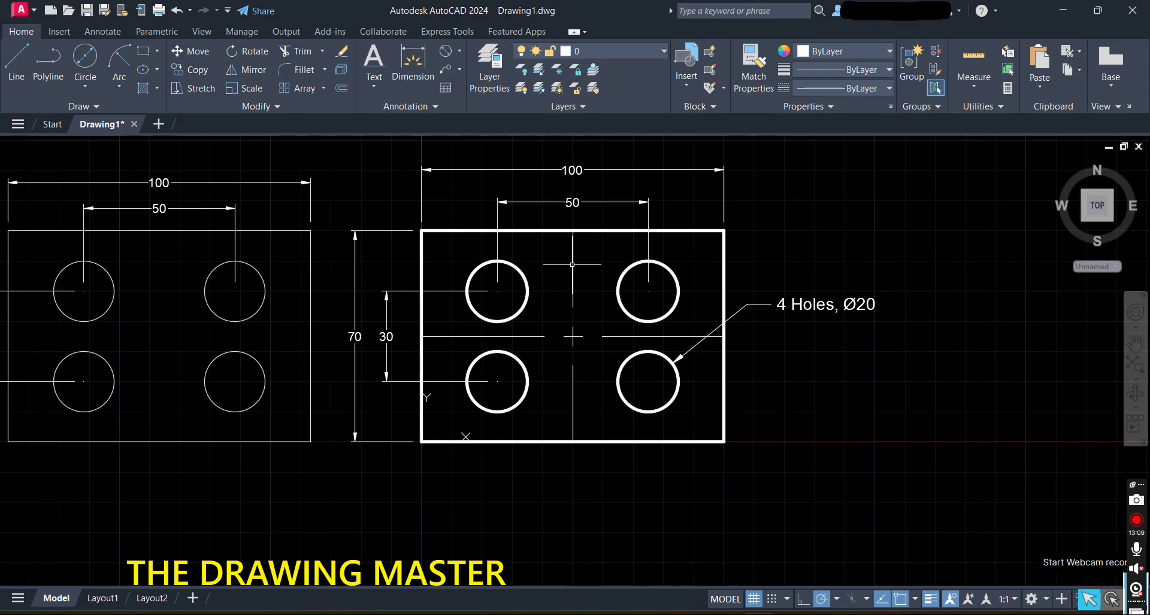
left_click(853, 89)
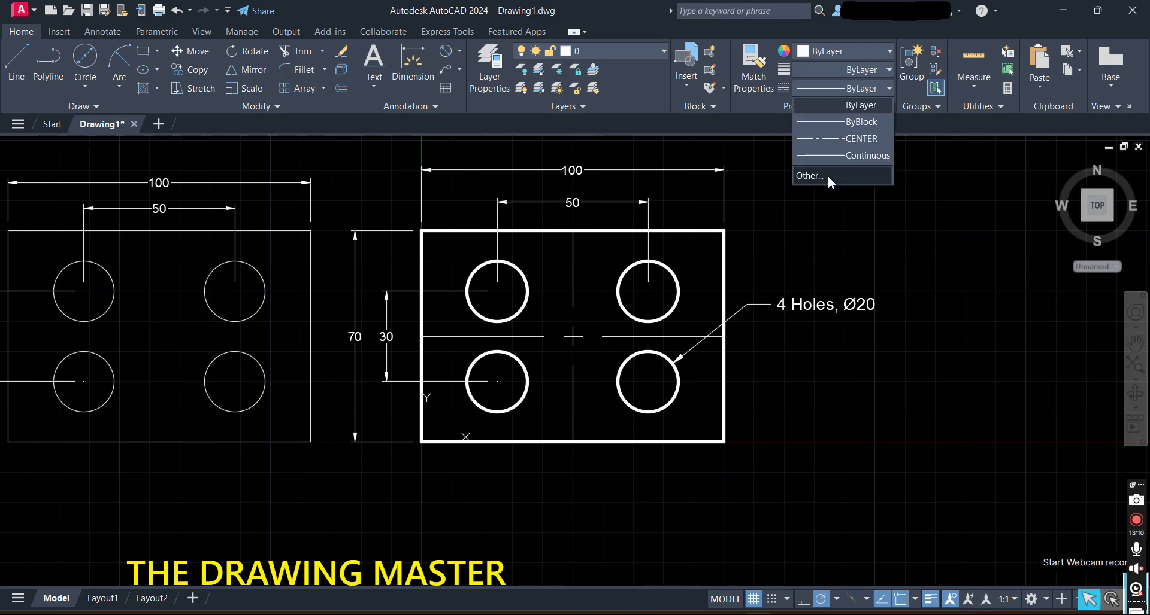
left_click(827, 176)
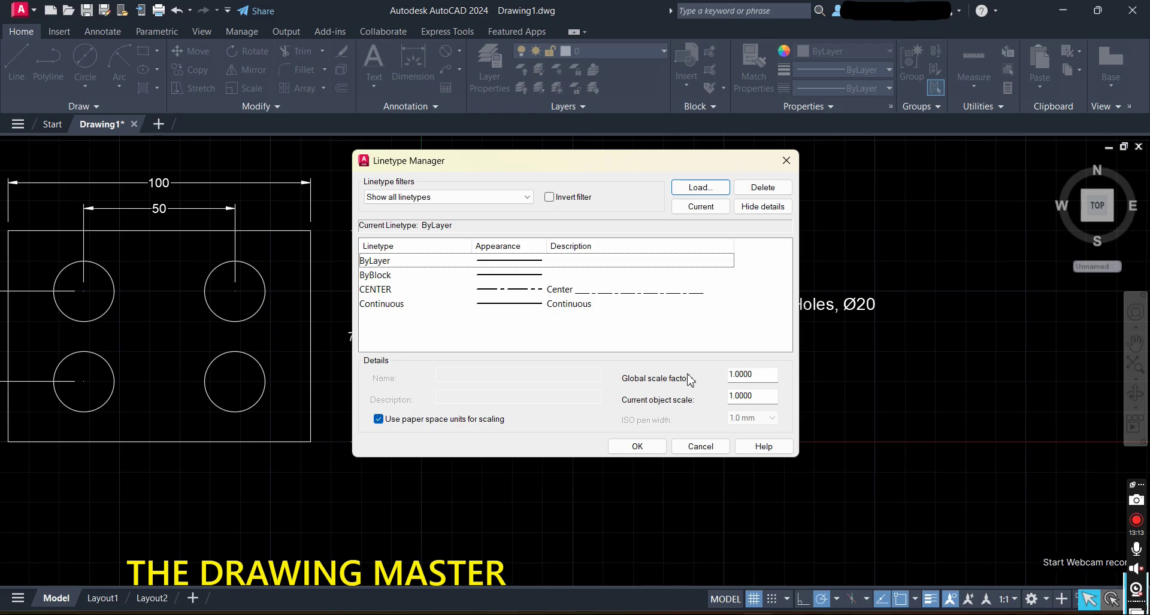
left_click(750, 209)
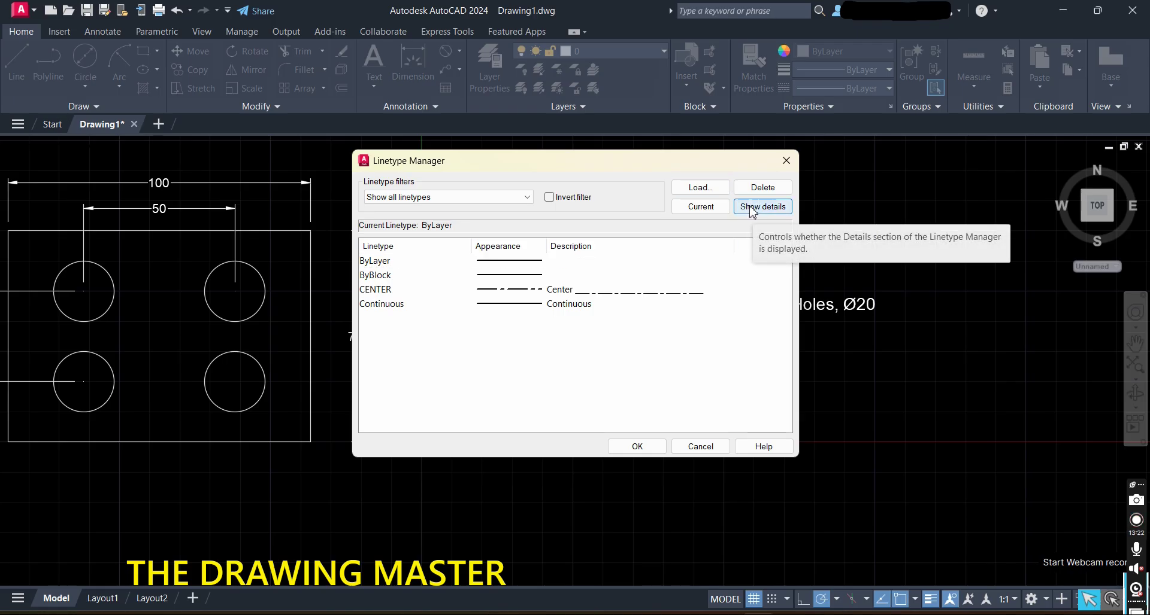
left_click(749, 209)
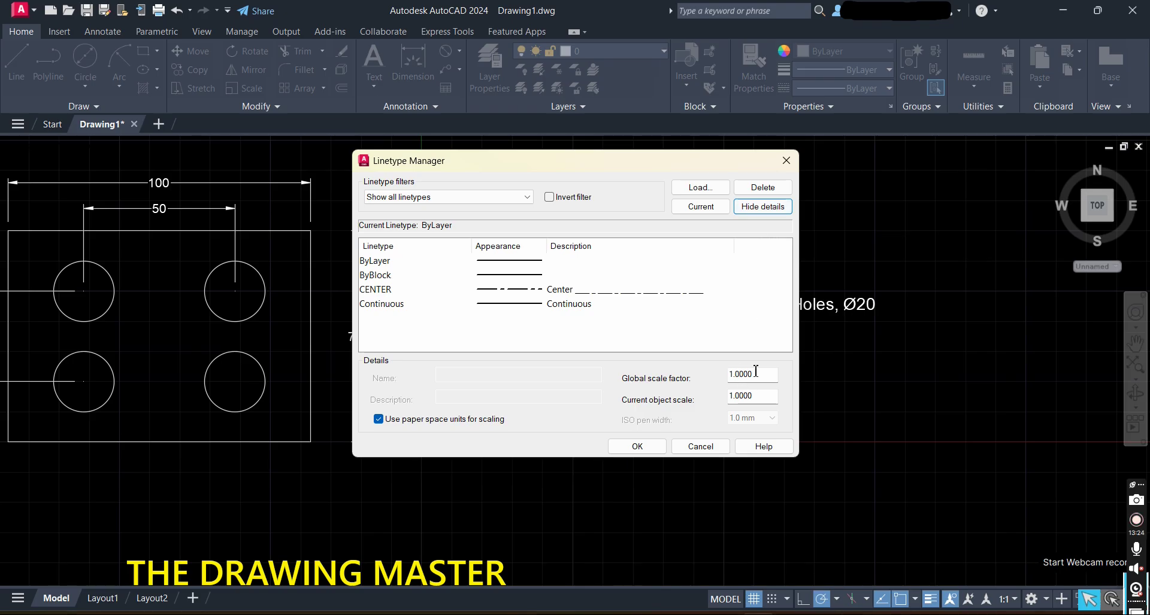
left_click_drag(756, 372, 726, 376)
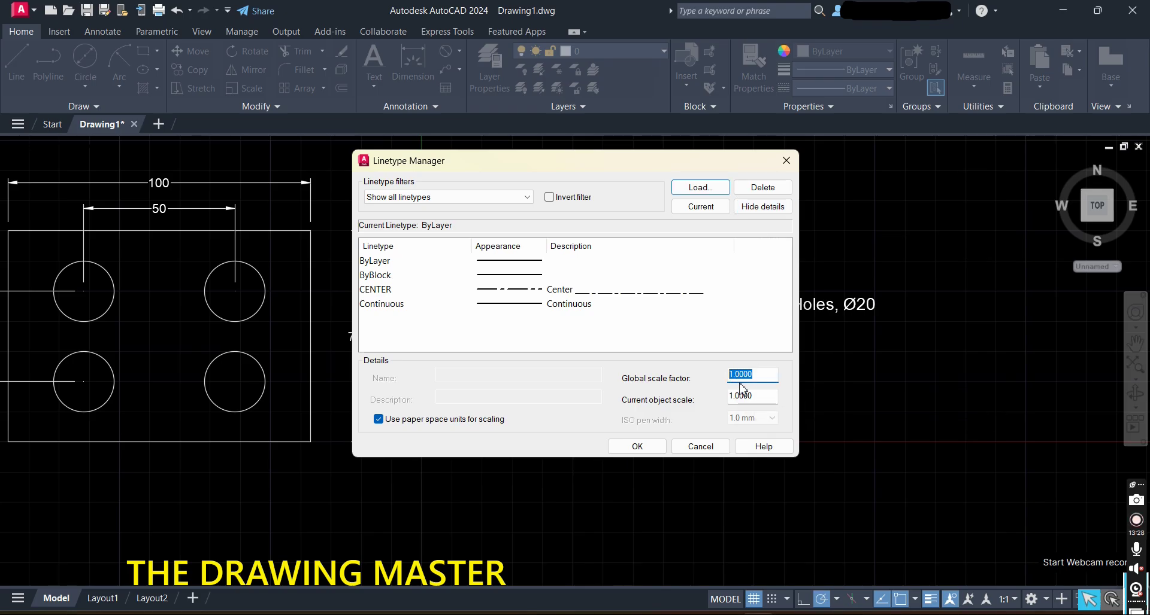
type("0.25")
left_click(651, 451)
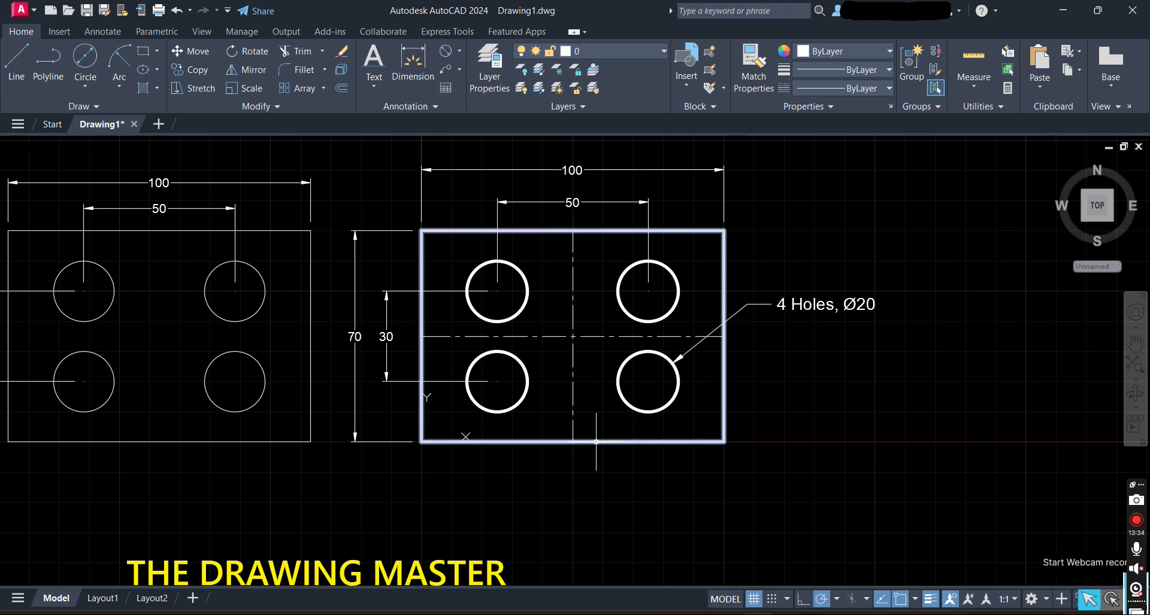
- Add associative centerlines to the thin-outlined plate, one between its upper and lower edges and one between its two side edges
middle_click_drag(247, 346, 359, 346)
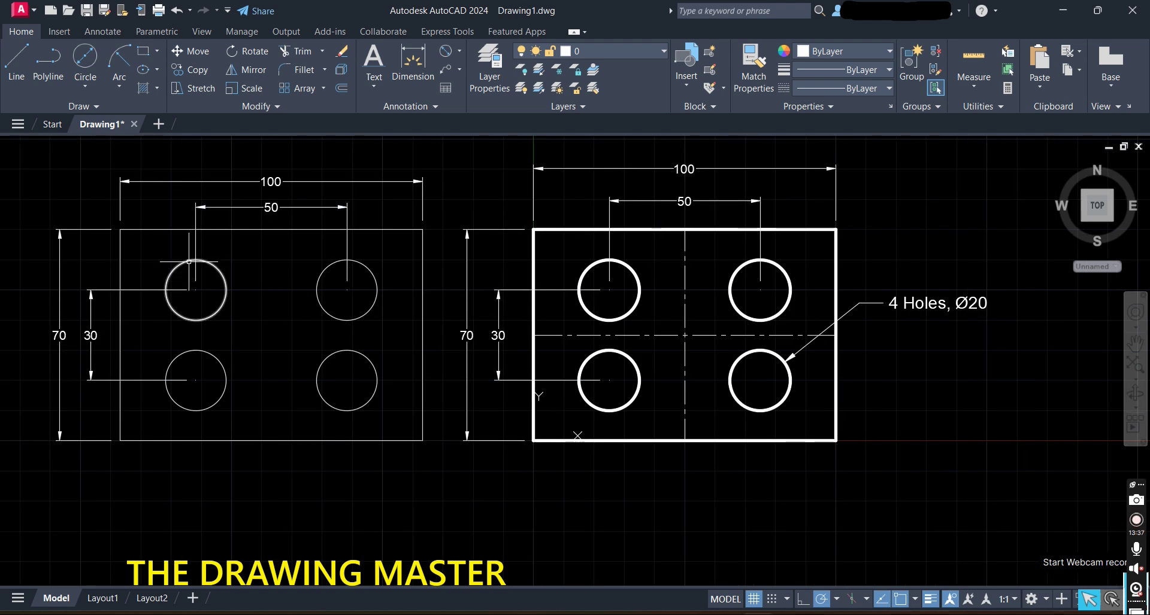
left_click(113, 34)
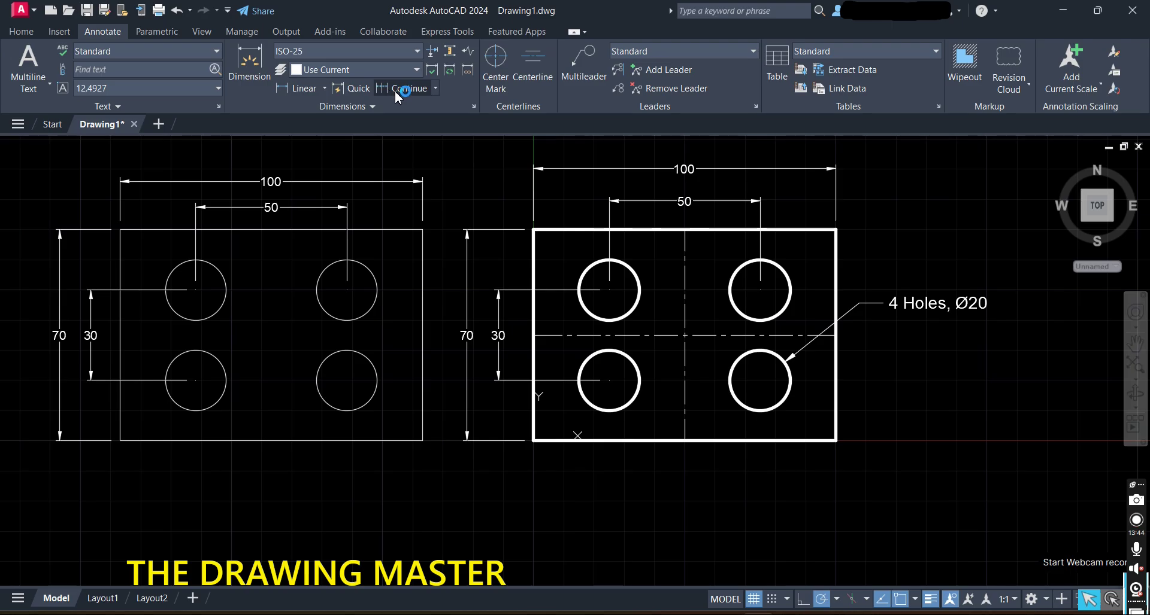
left_click(535, 65)
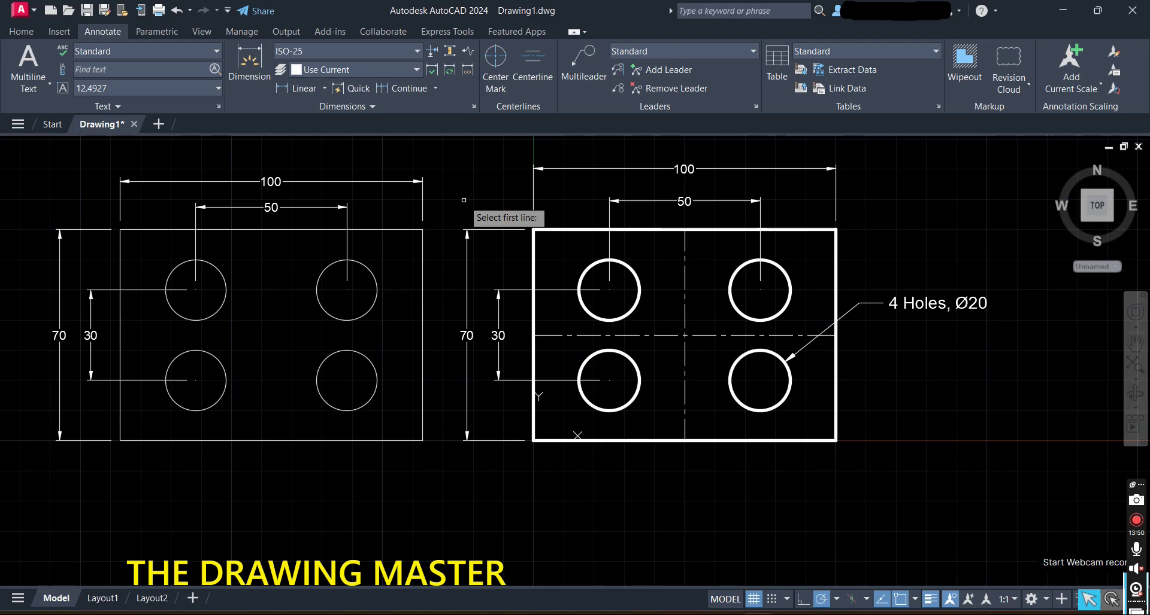
left_click(389, 230)
left_click(384, 440)
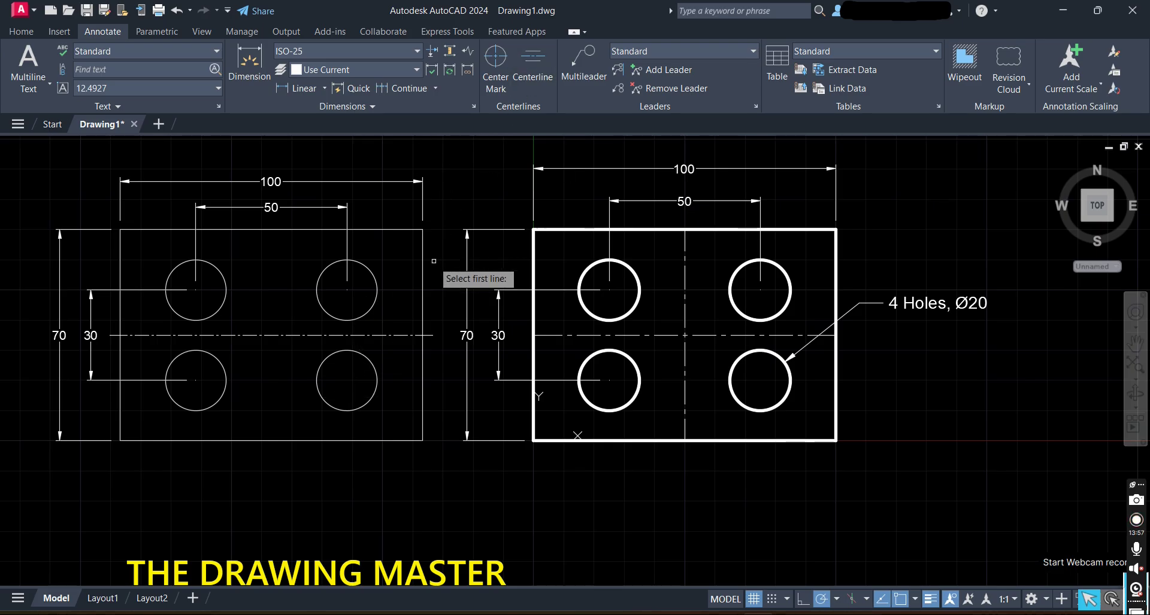
left_click(423, 279)
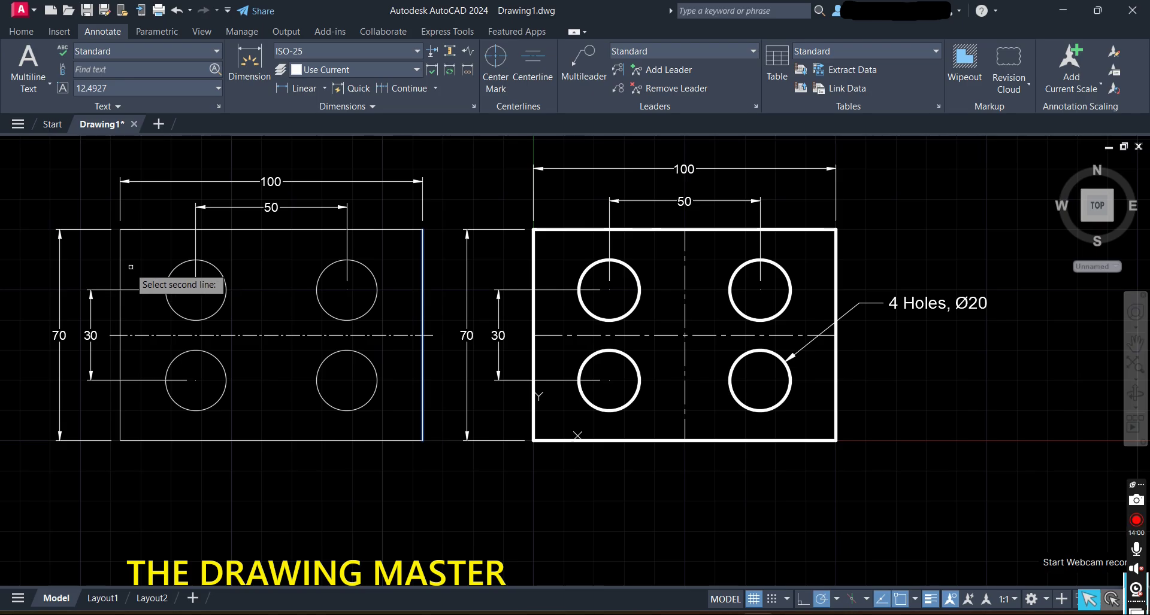
left_click(120, 284)
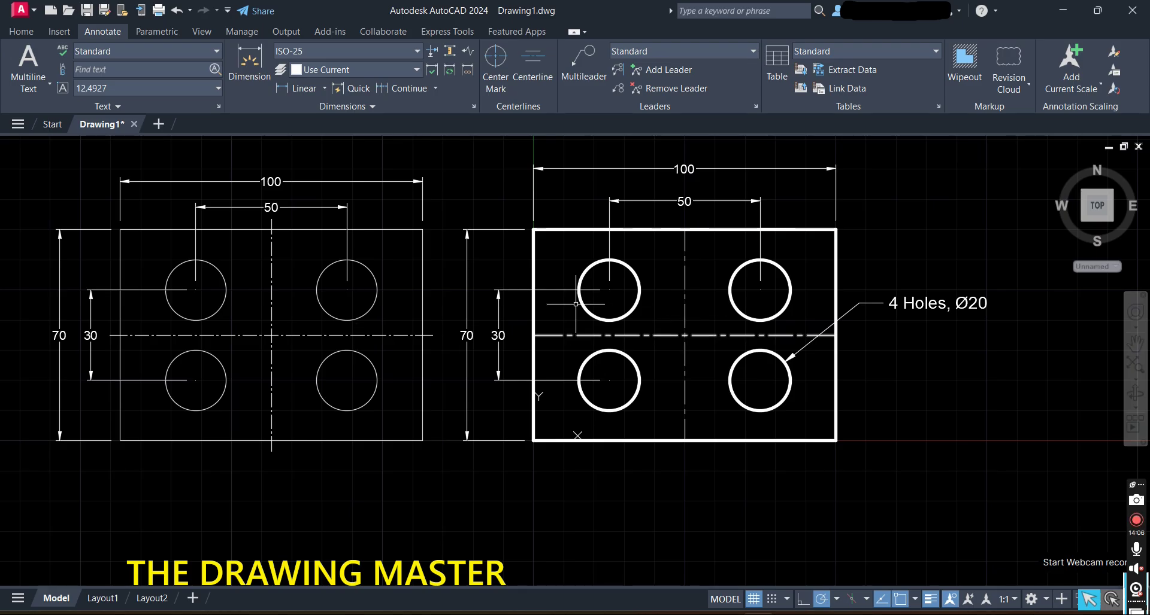
- Examine the CENTER, DASHDOT and DASHED linetypes available to load from acadiso.lin, without loading any
left_click(22, 31)
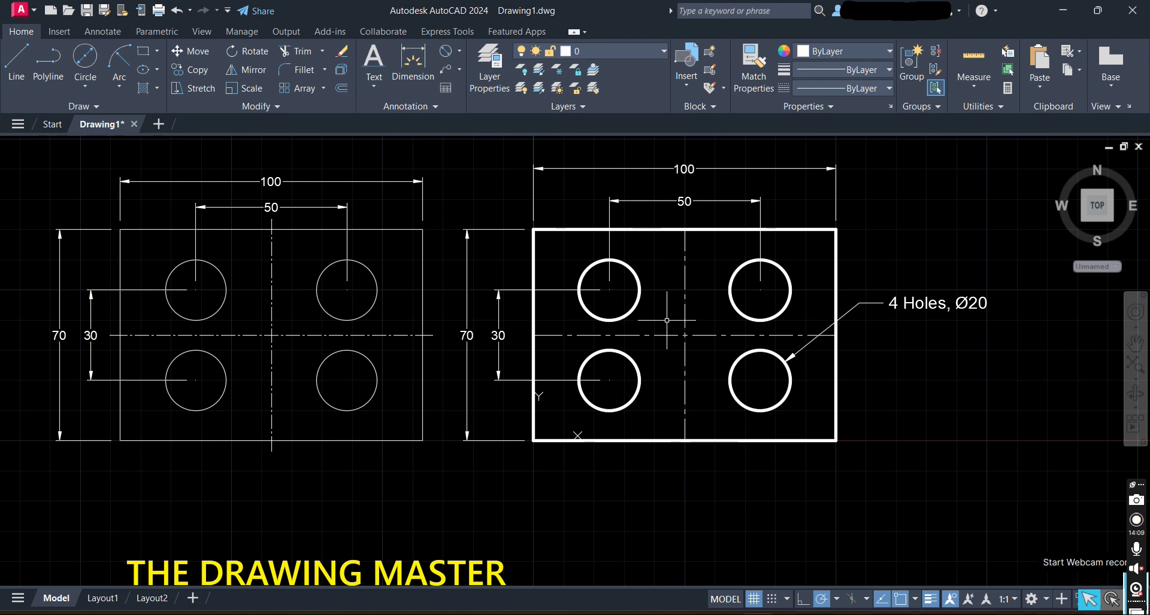
left_click(841, 89)
left_click(802, 189)
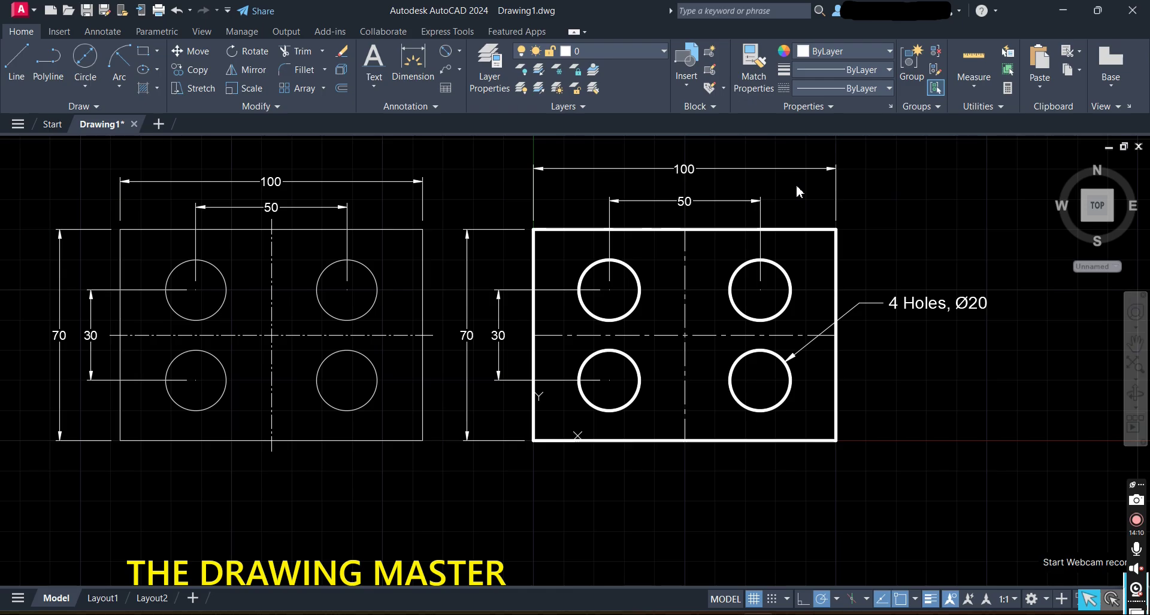
left_click(708, 191)
scroll(508, 322, "down", 3)
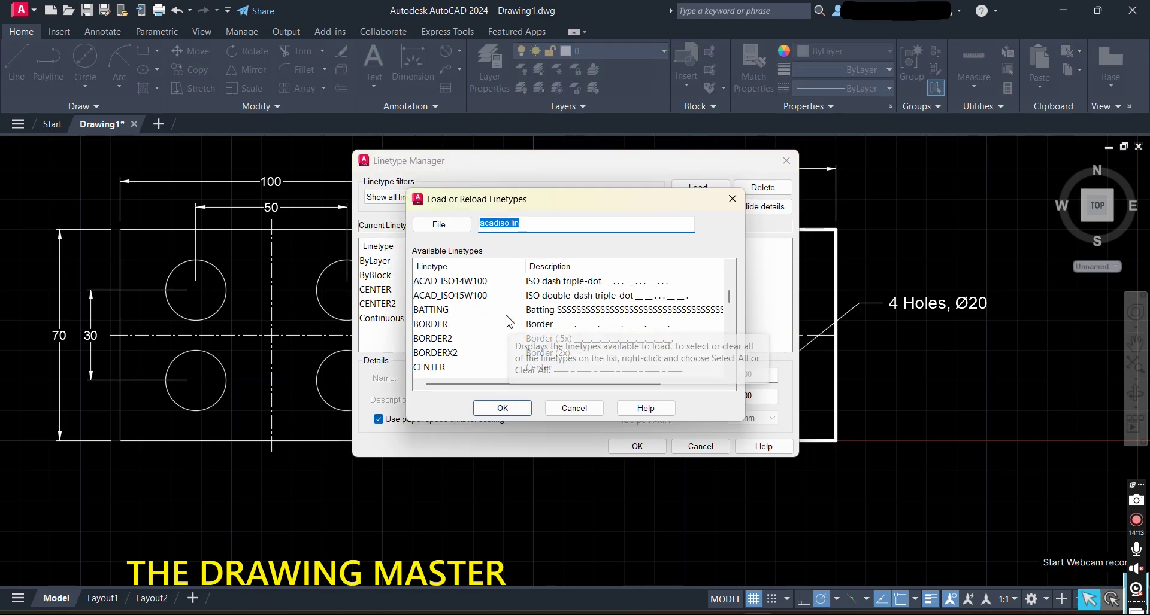
scroll(446, 367, "down", 1)
left_click(444, 367)
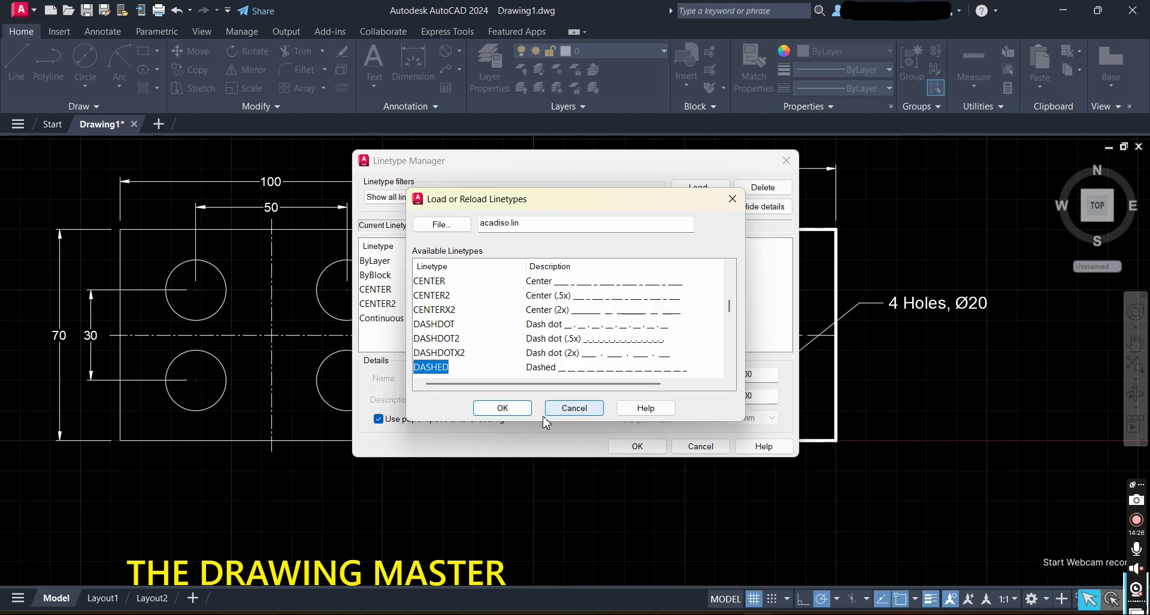
left_click(566, 410)
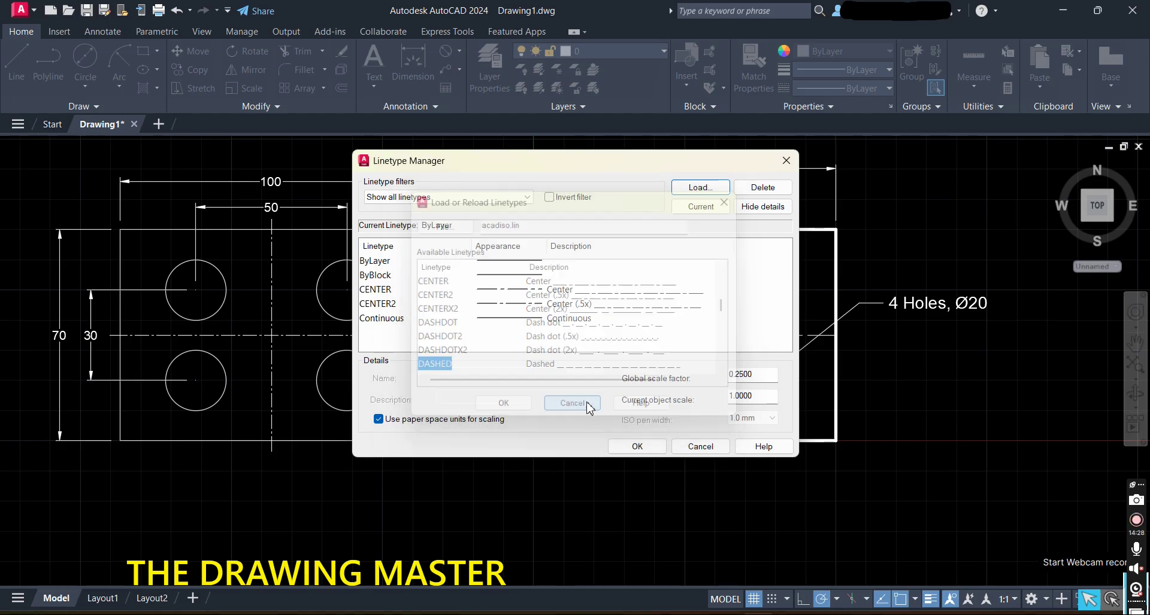
left_click(648, 450)
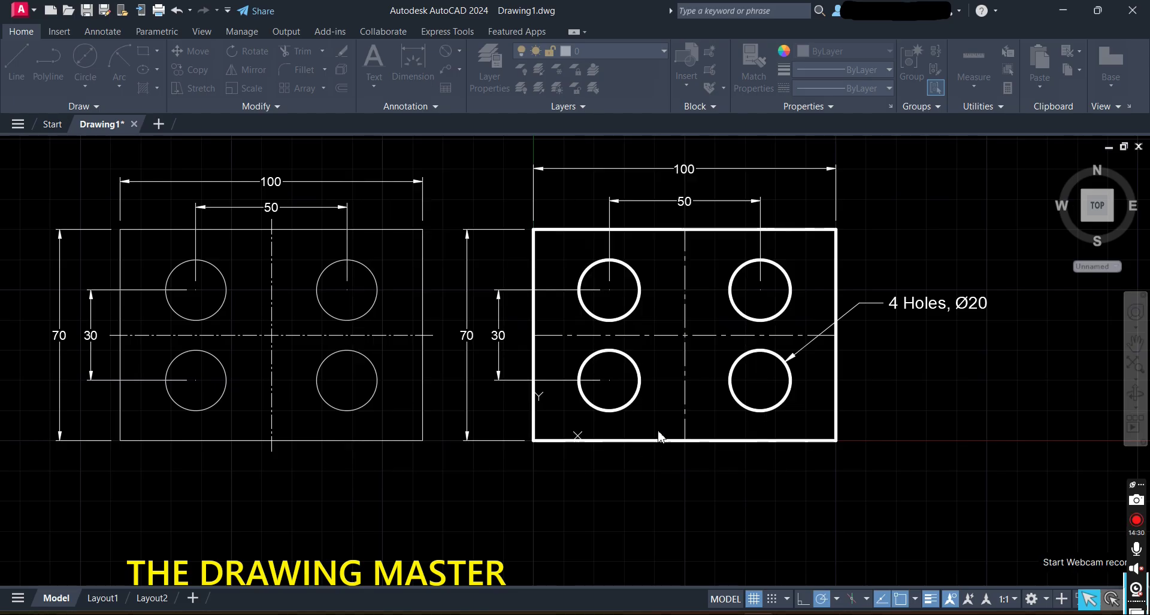